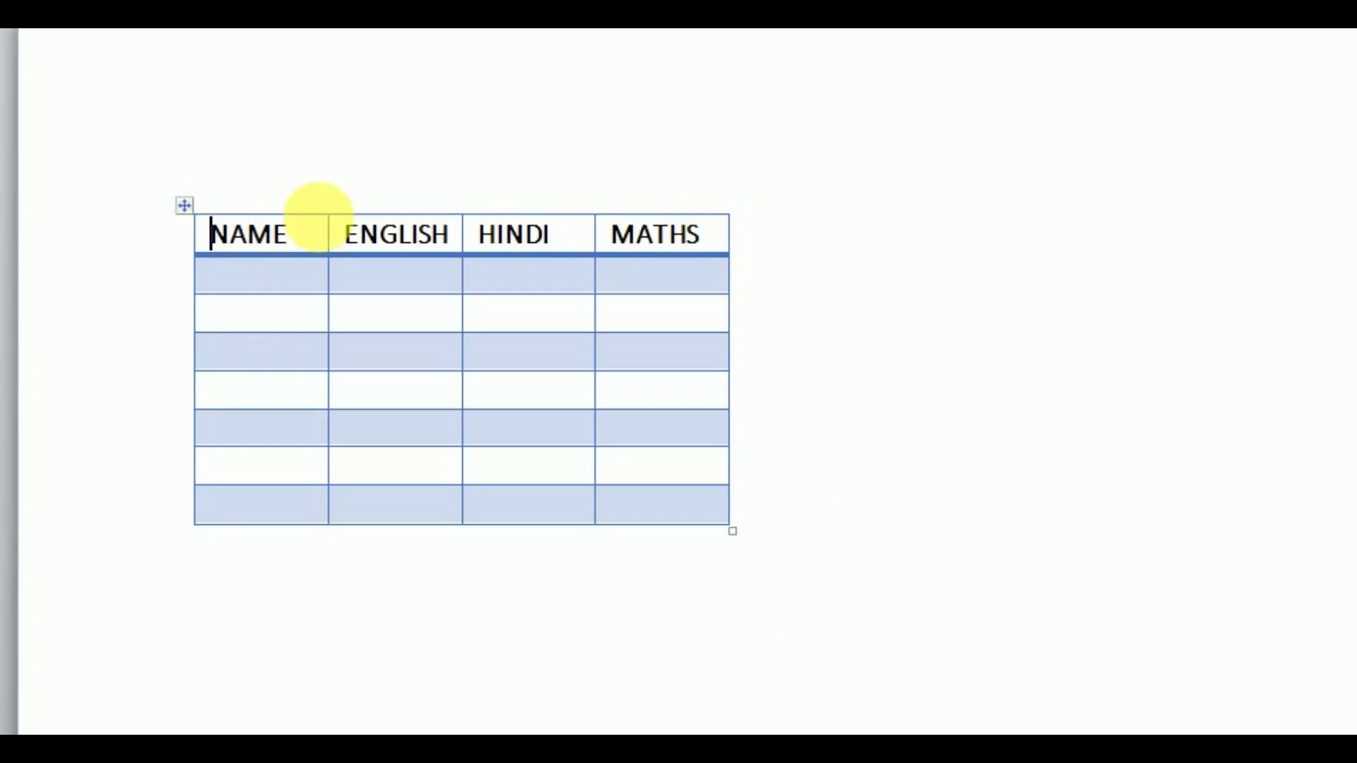
# Drag the NAME/ENGLISH/HINDI/MATHS table right toward the page centre, then step through its first-column cells.
pyautogui.moveTo(187, 212); pyautogui.dragTo(417, 204)
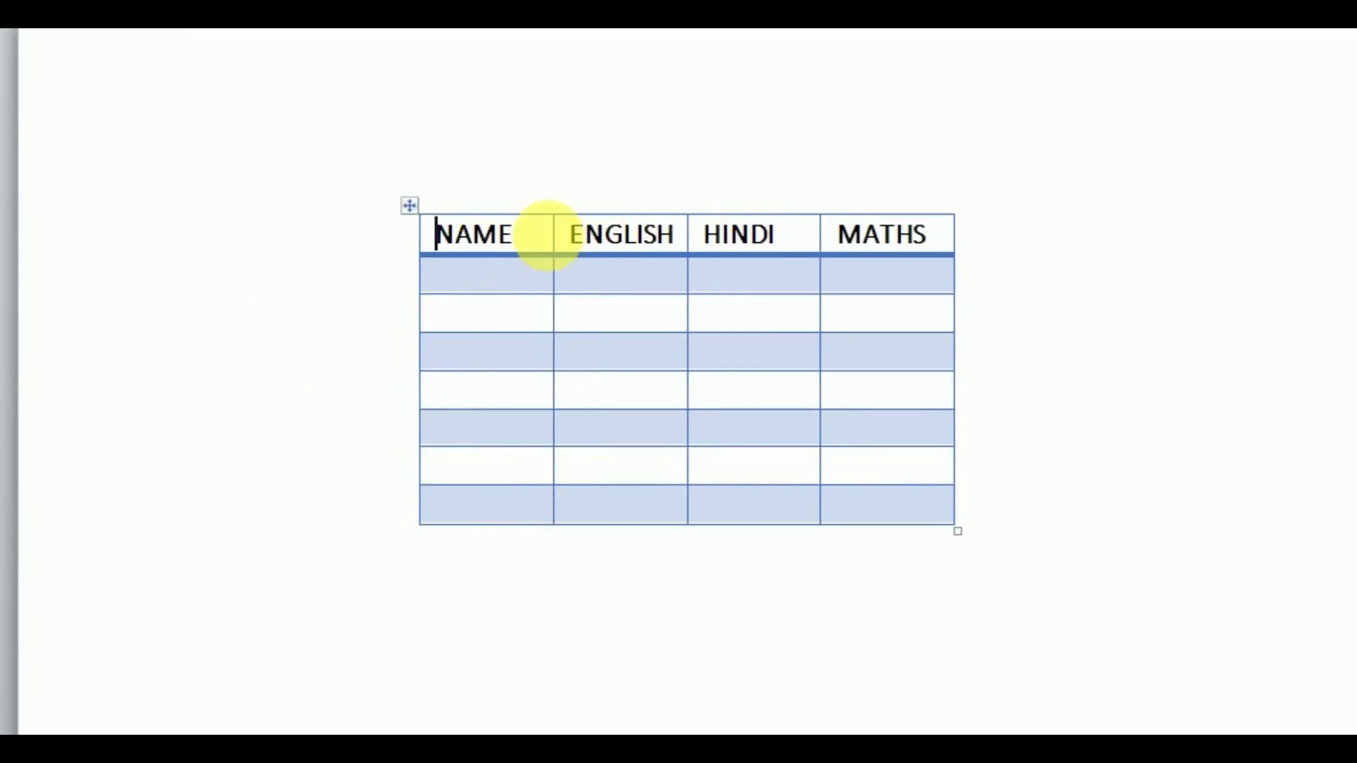
pyautogui.click(531, 242)
pyautogui.click(531, 287)
pyautogui.click(536, 325)
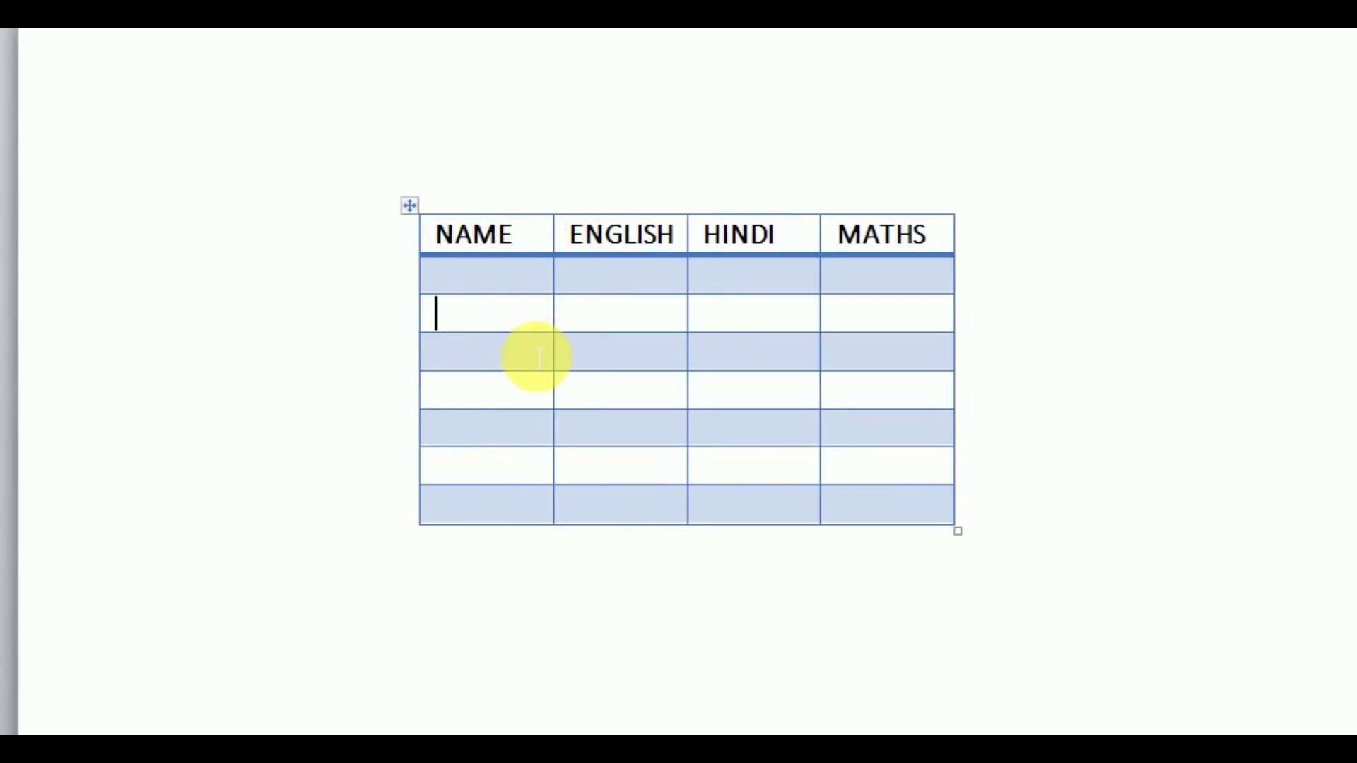
pyautogui.click(537, 354)
pyautogui.click(536, 392)
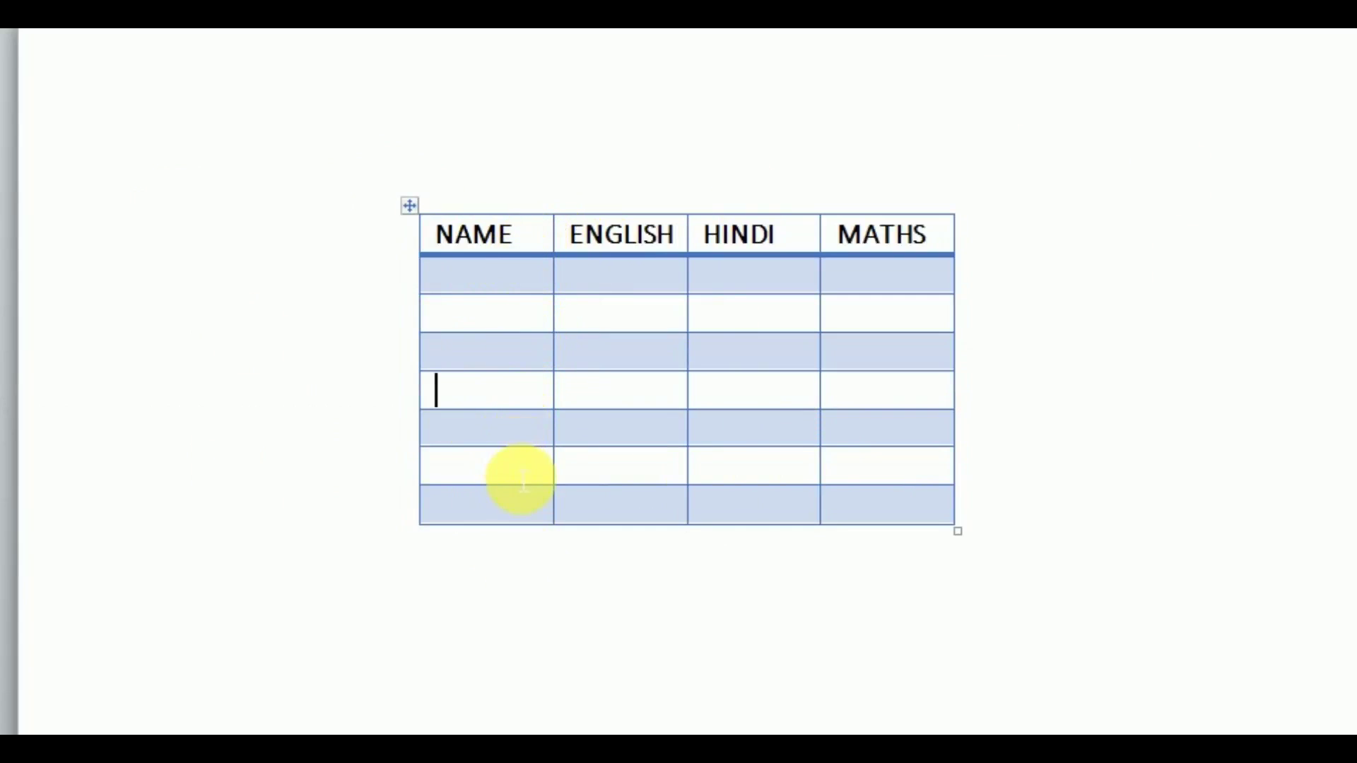
pyautogui.click(506, 503)
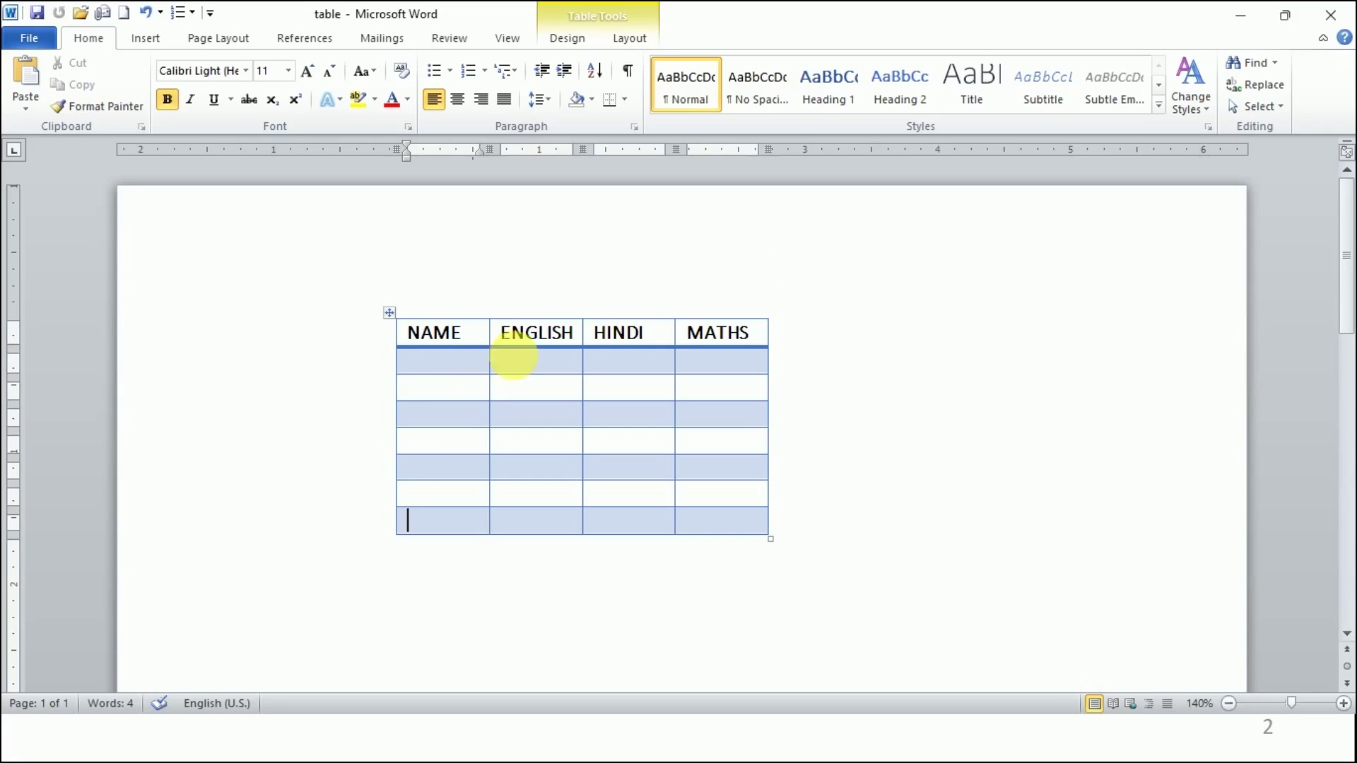
# Switch to the Table Tools Layout tab from the MATHS header cell, then place the cursor in the NAME column.
pyautogui.click(191, 414)
pyautogui.click(1033, 591)
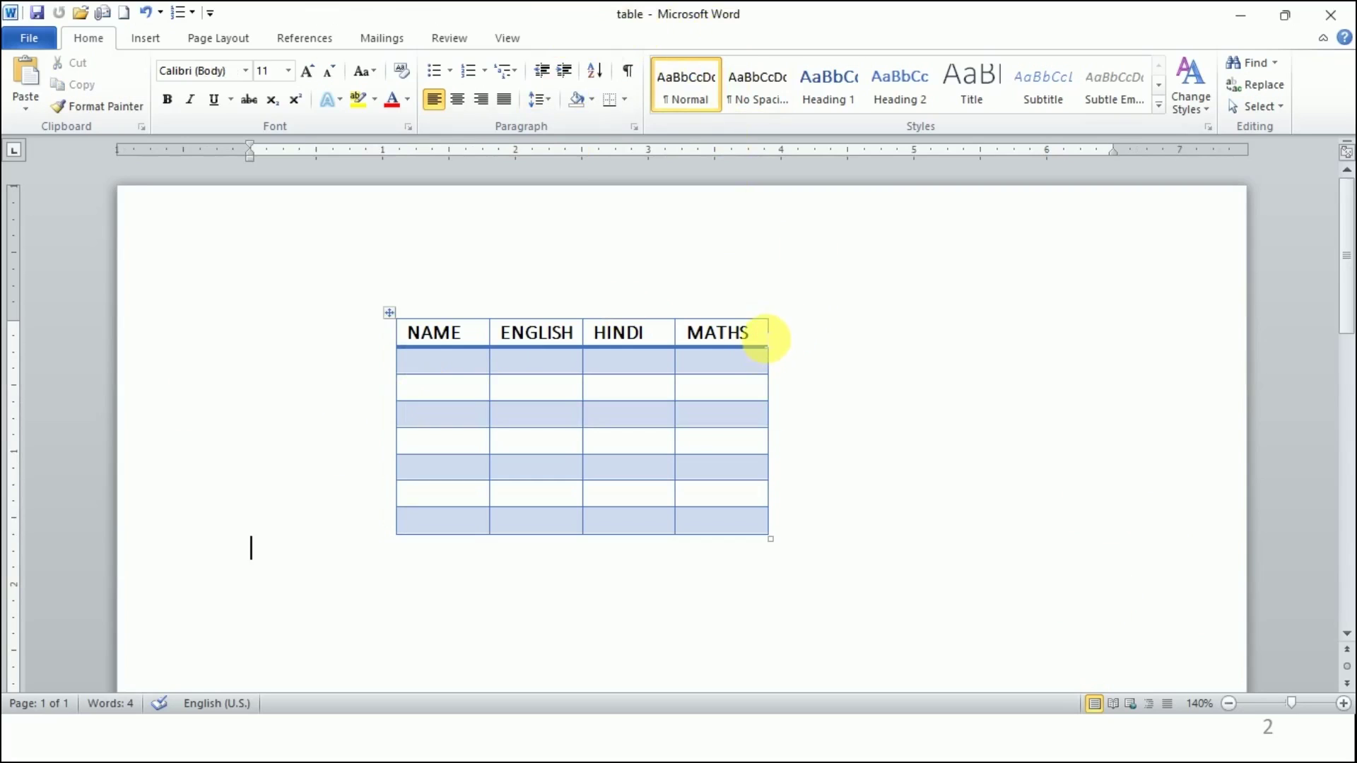
pyautogui.click(762, 337)
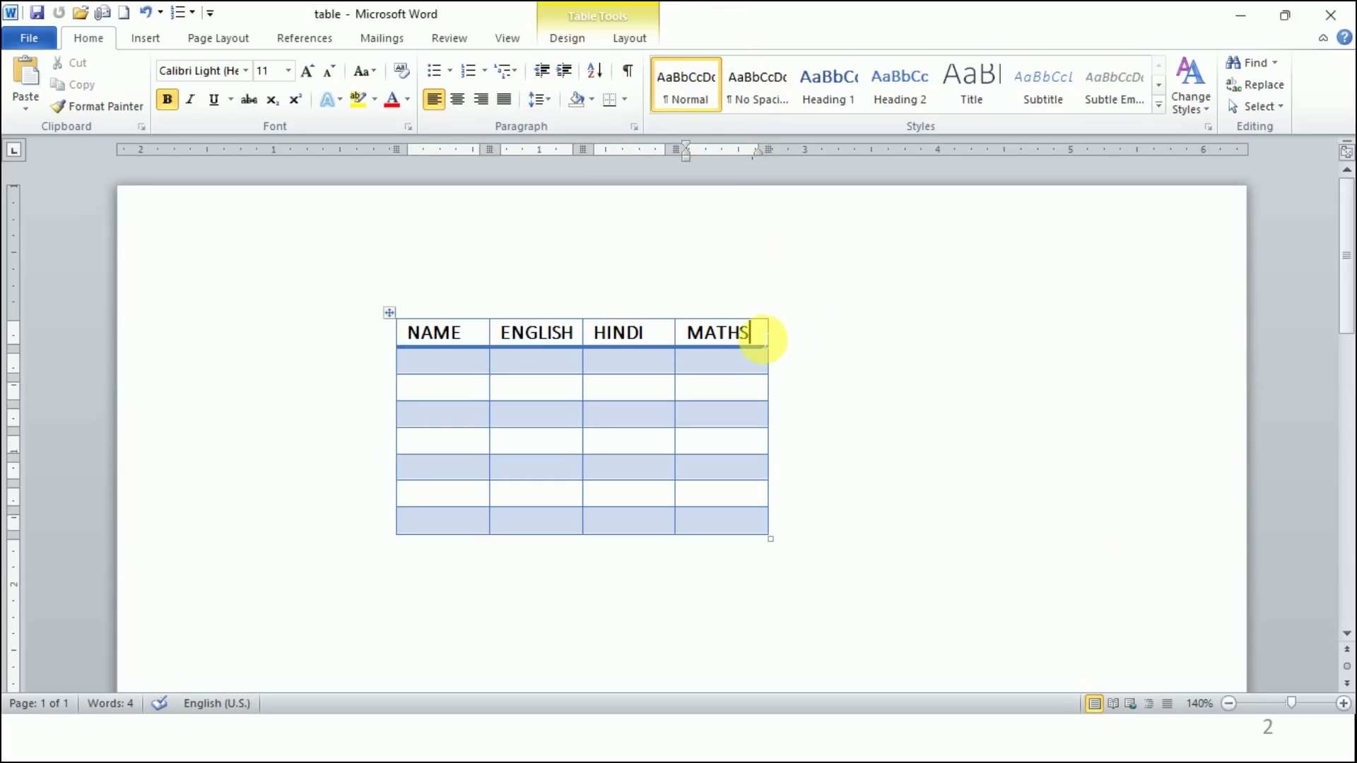
pyautogui.click(637, 39)
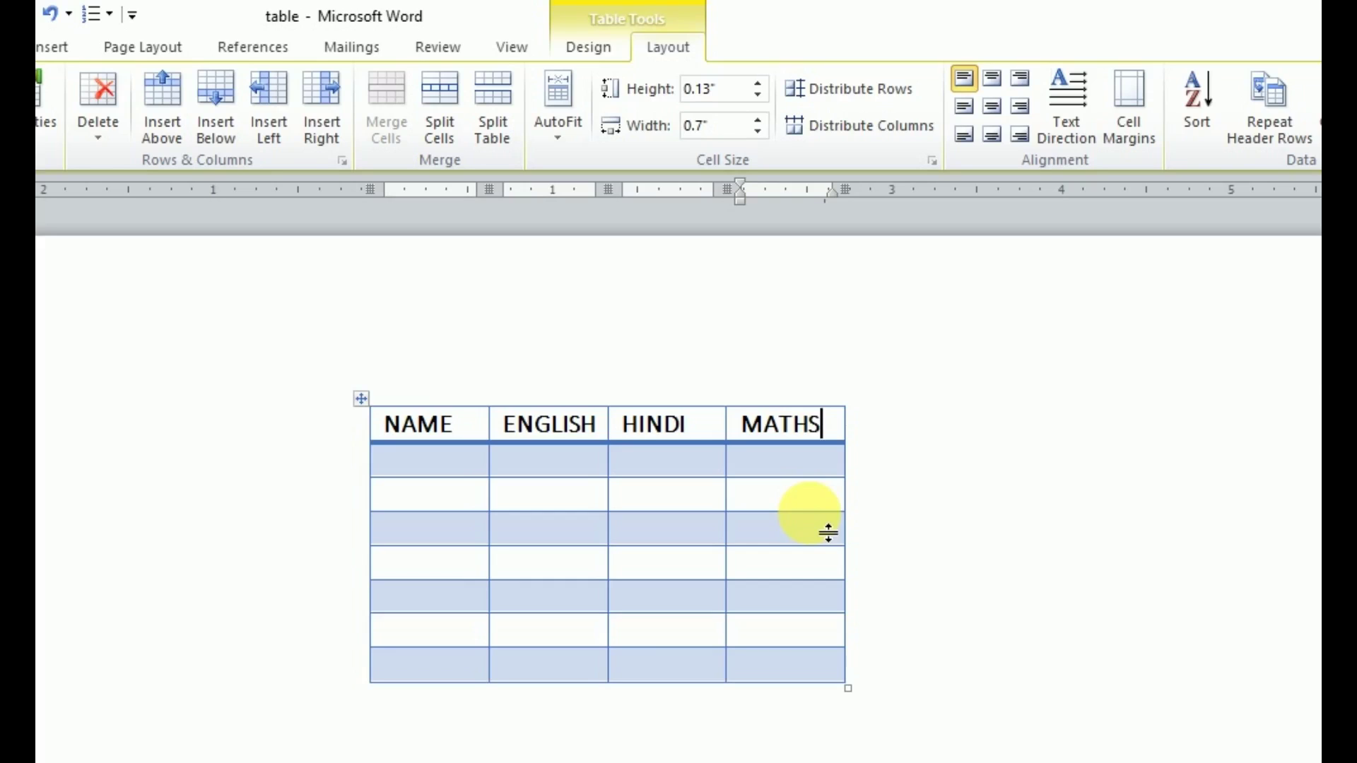
pyautogui.click(461, 438)
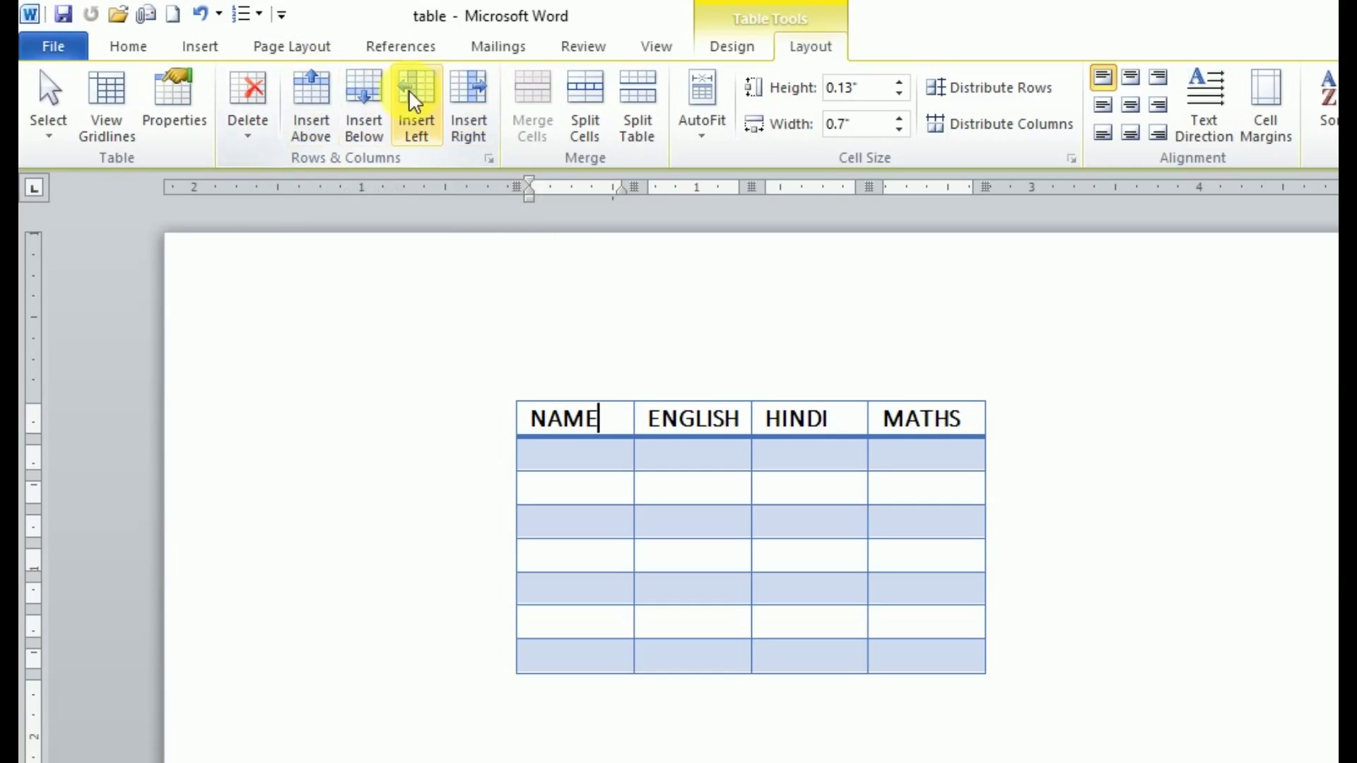
# Insert an empty column to the right of the NAME column.
pyautogui.click(480, 130)
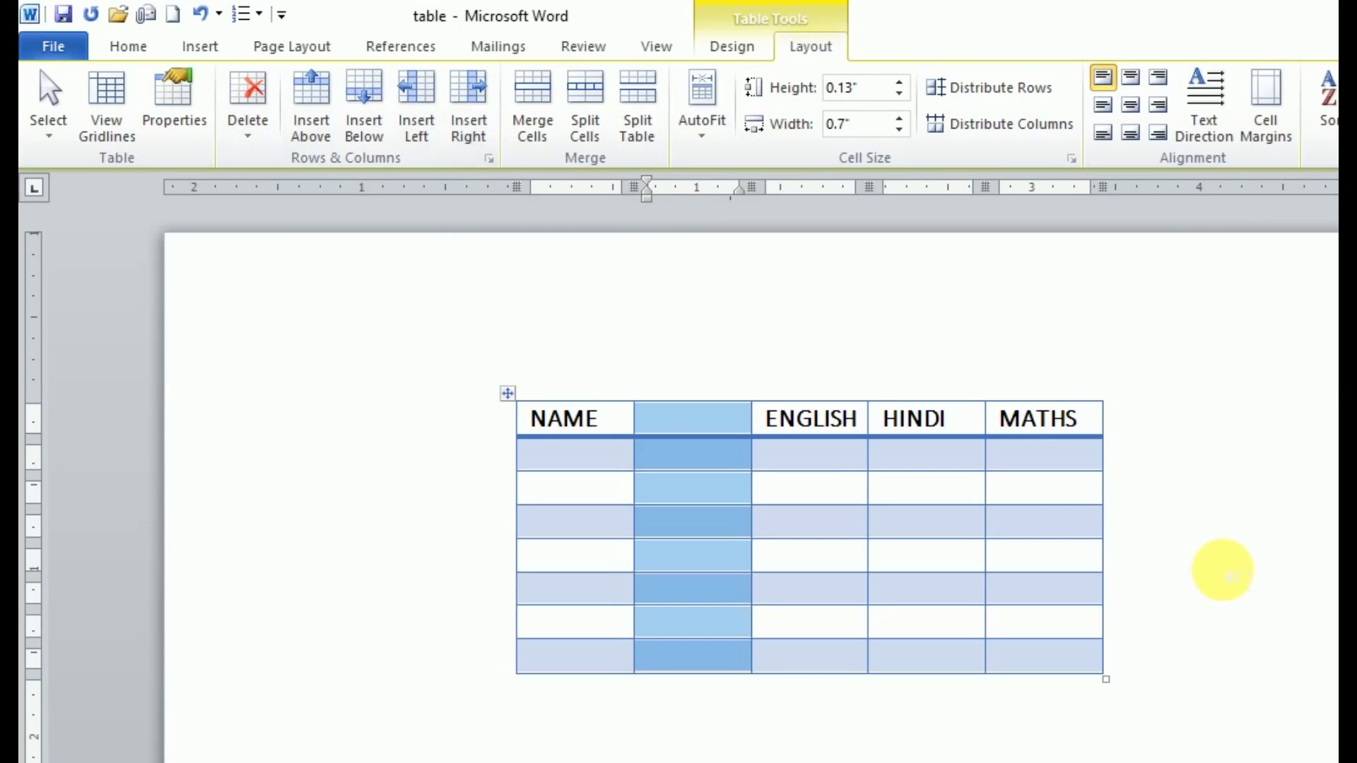
pyautogui.click(1220, 566)
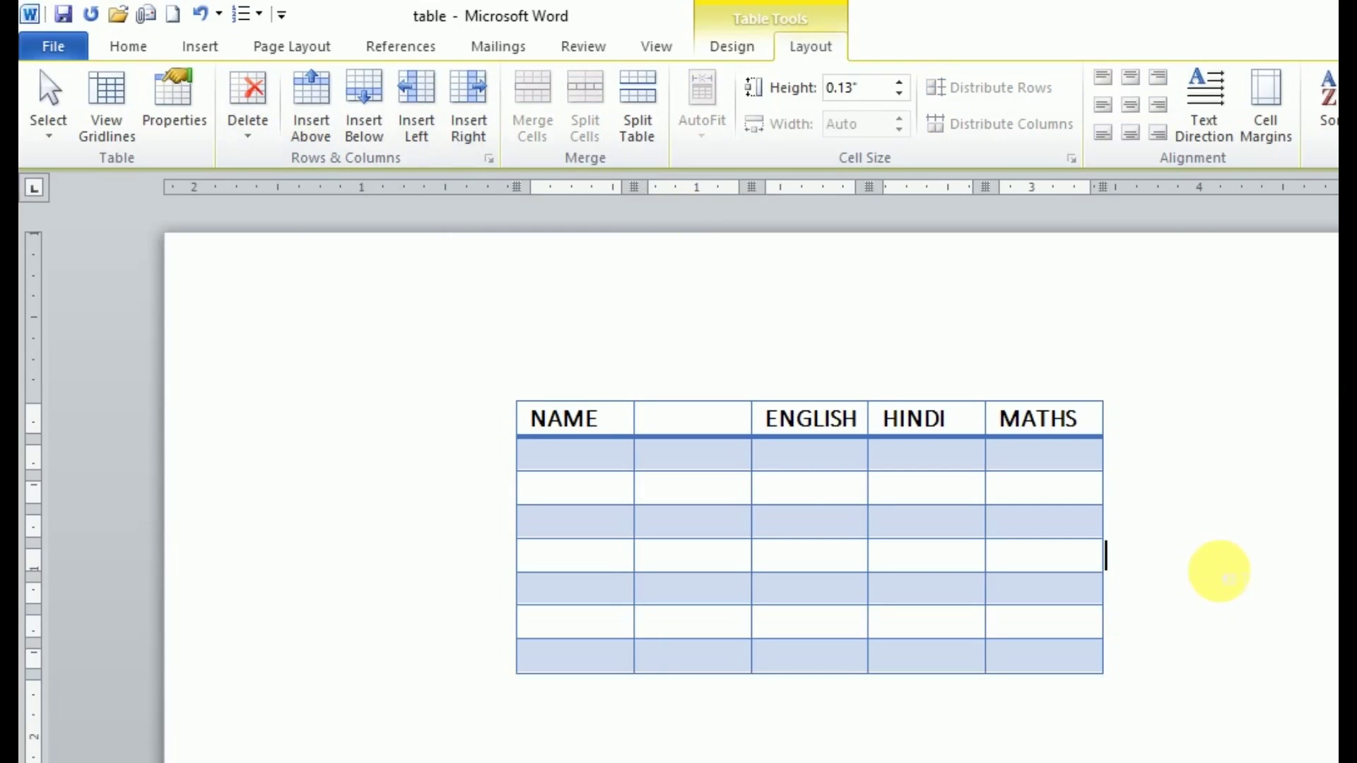
pyautogui.click(845, 417)
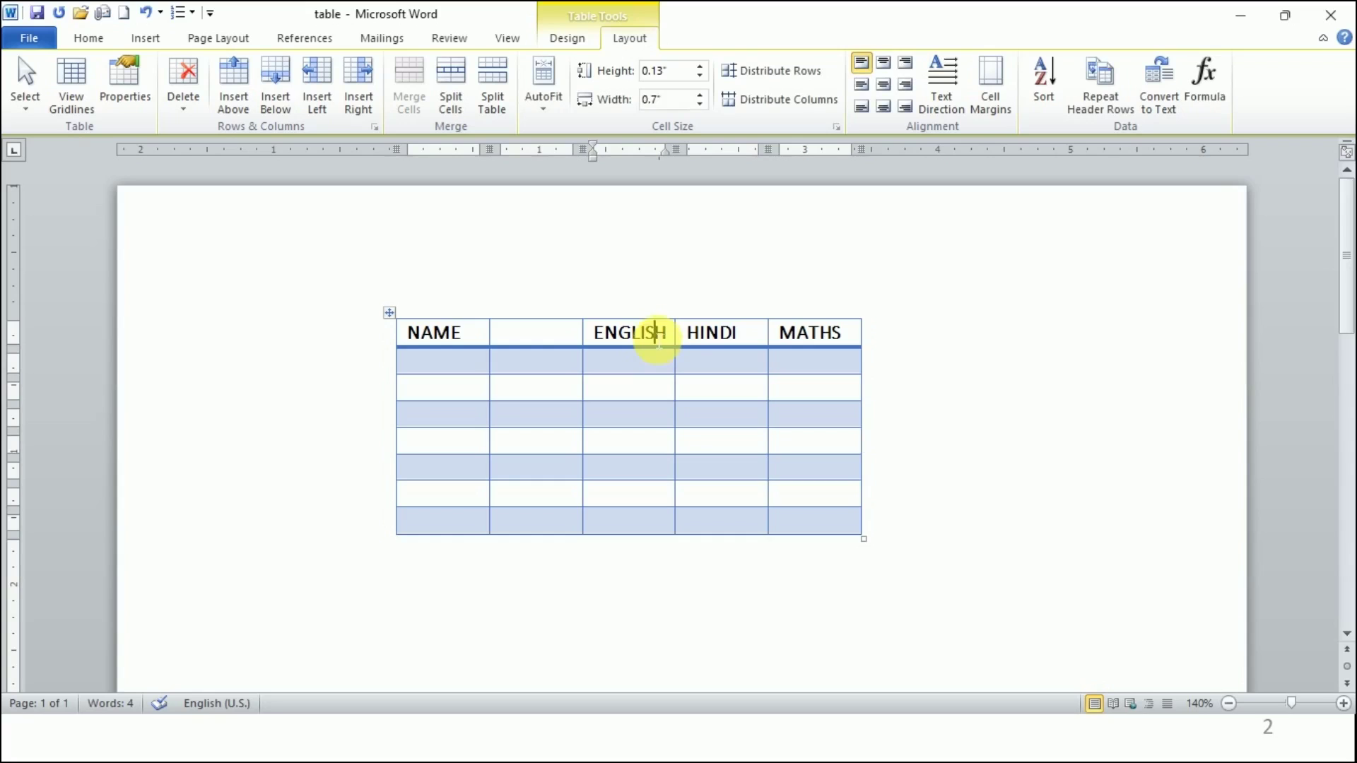
pyautogui.click(675, 339)
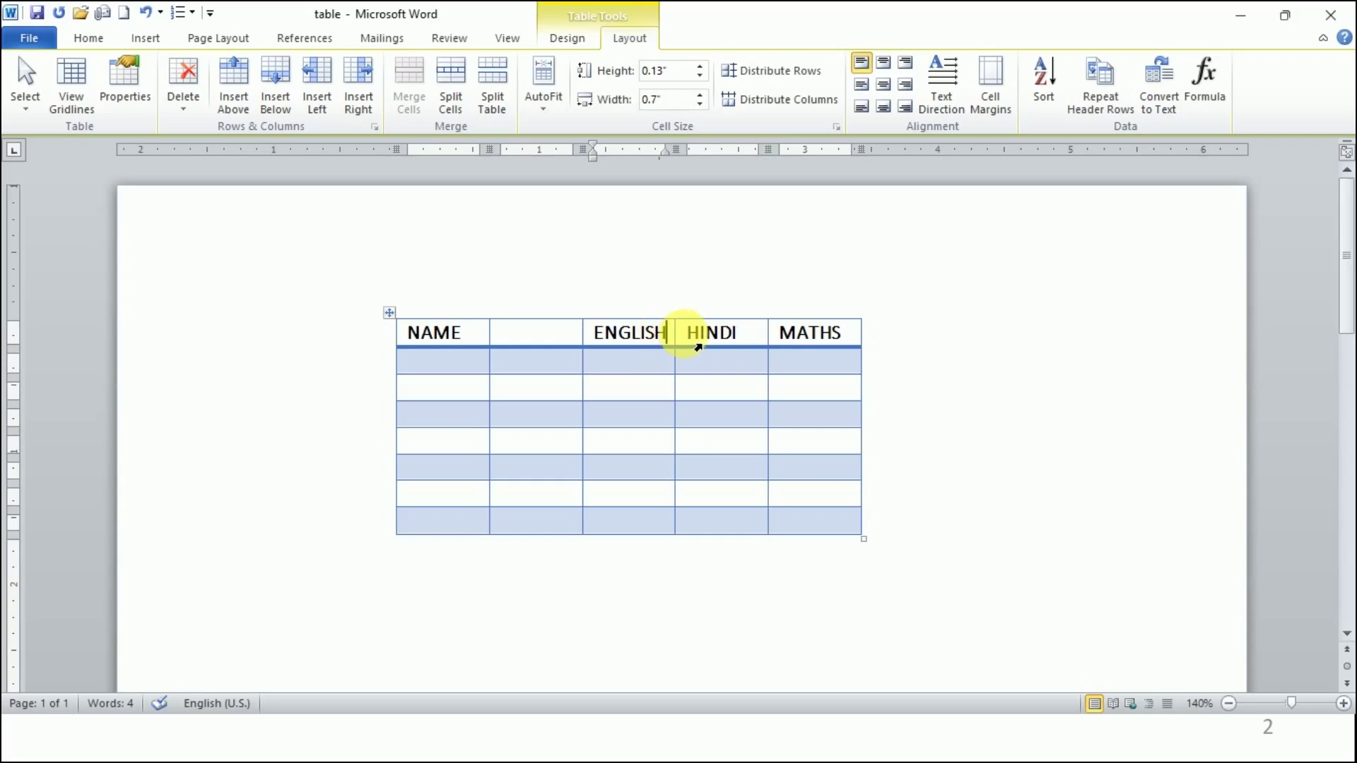
# Insert an empty column to the left of the HINDI column.
pyautogui.click(697, 339)
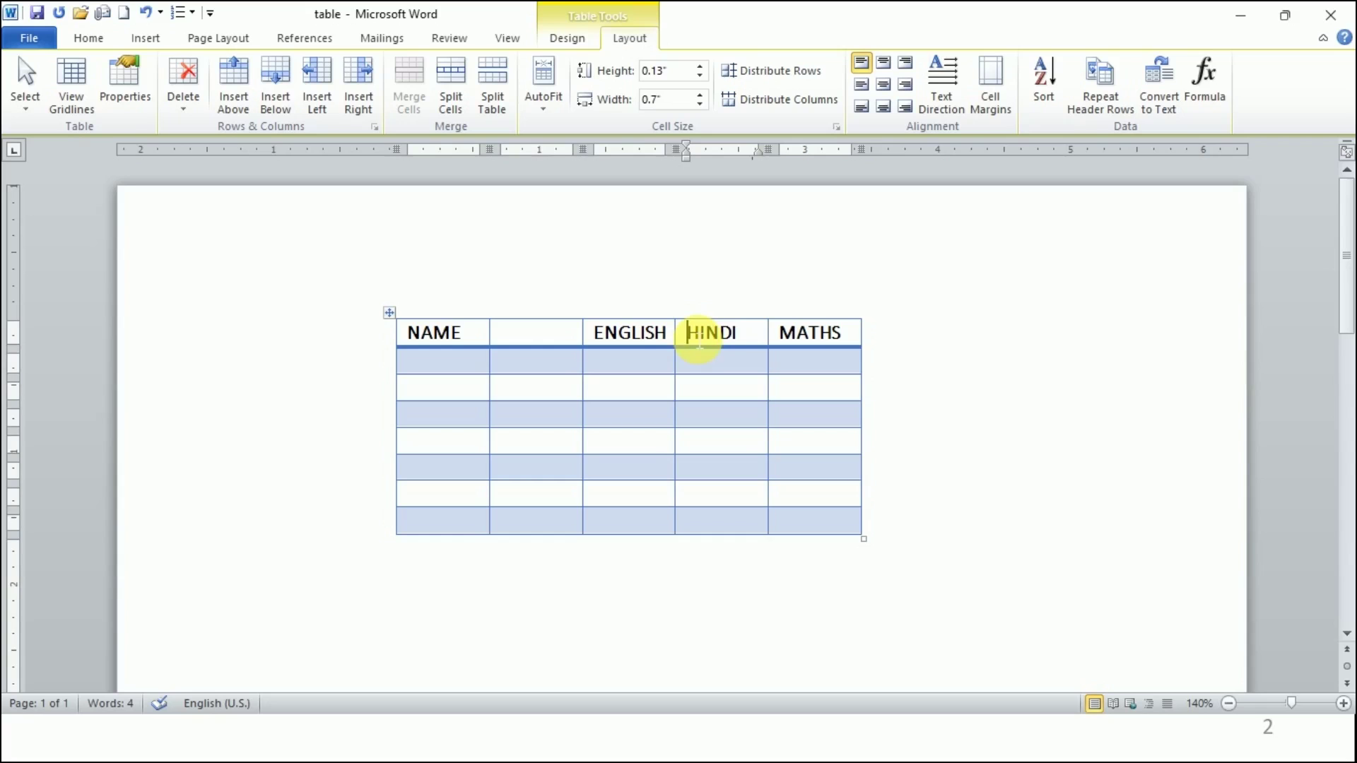
pyautogui.click(326, 79)
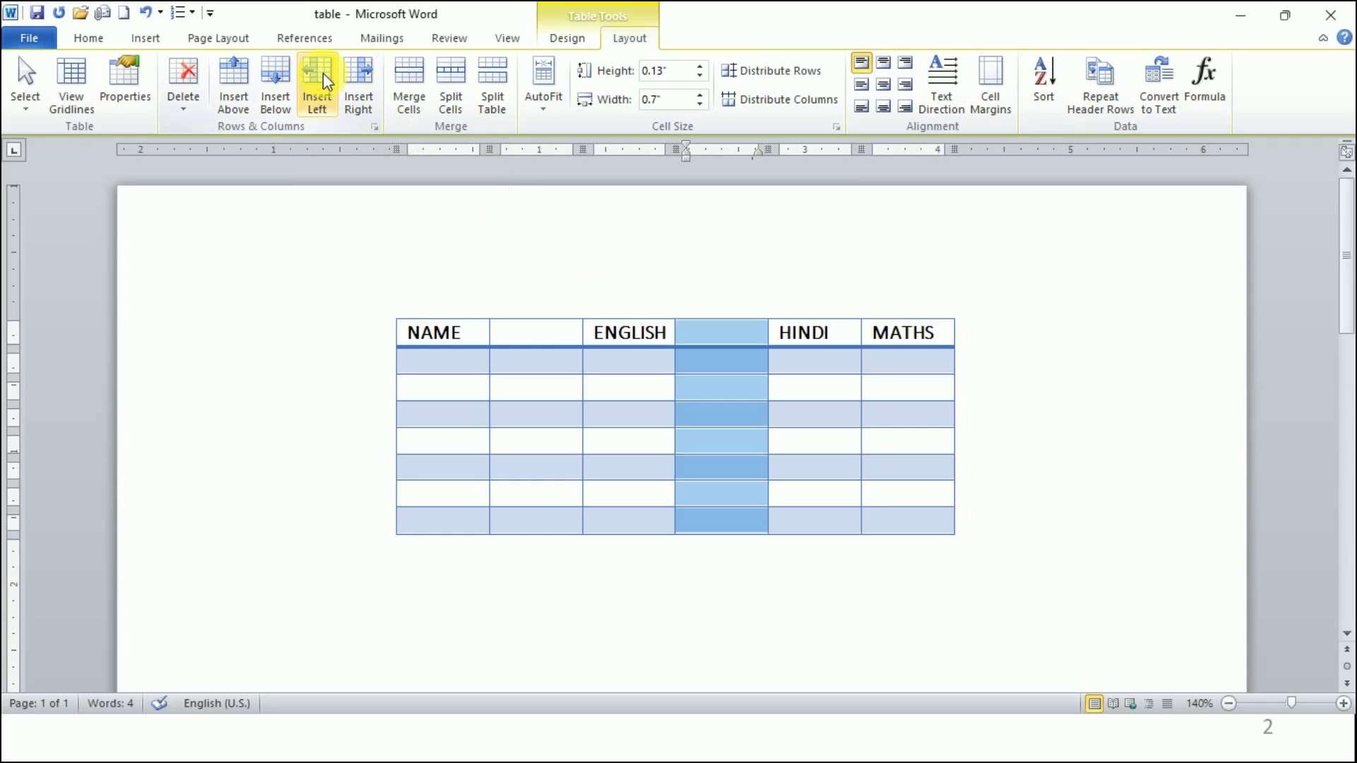
pyautogui.click(596, 574)
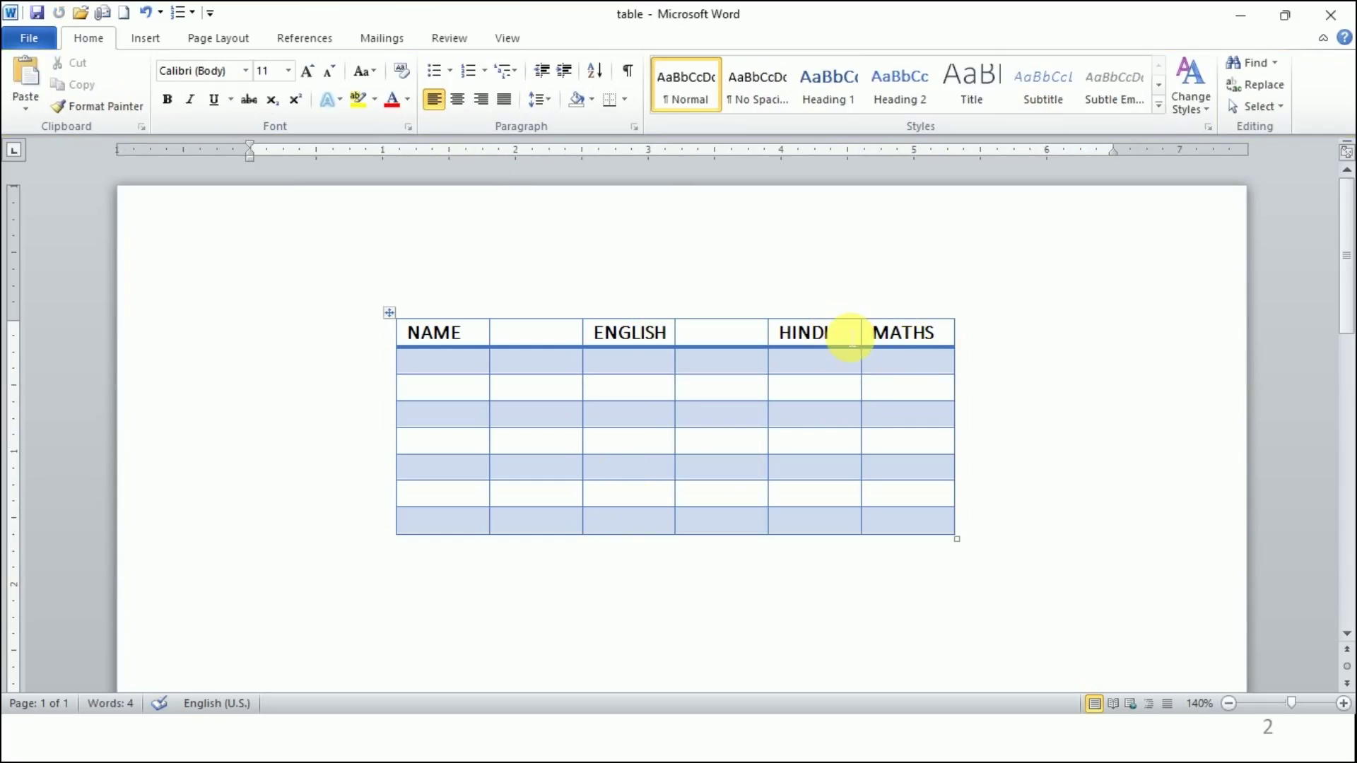
# Insert an empty column to the left of the MATHS column.
pyautogui.click(888, 339)
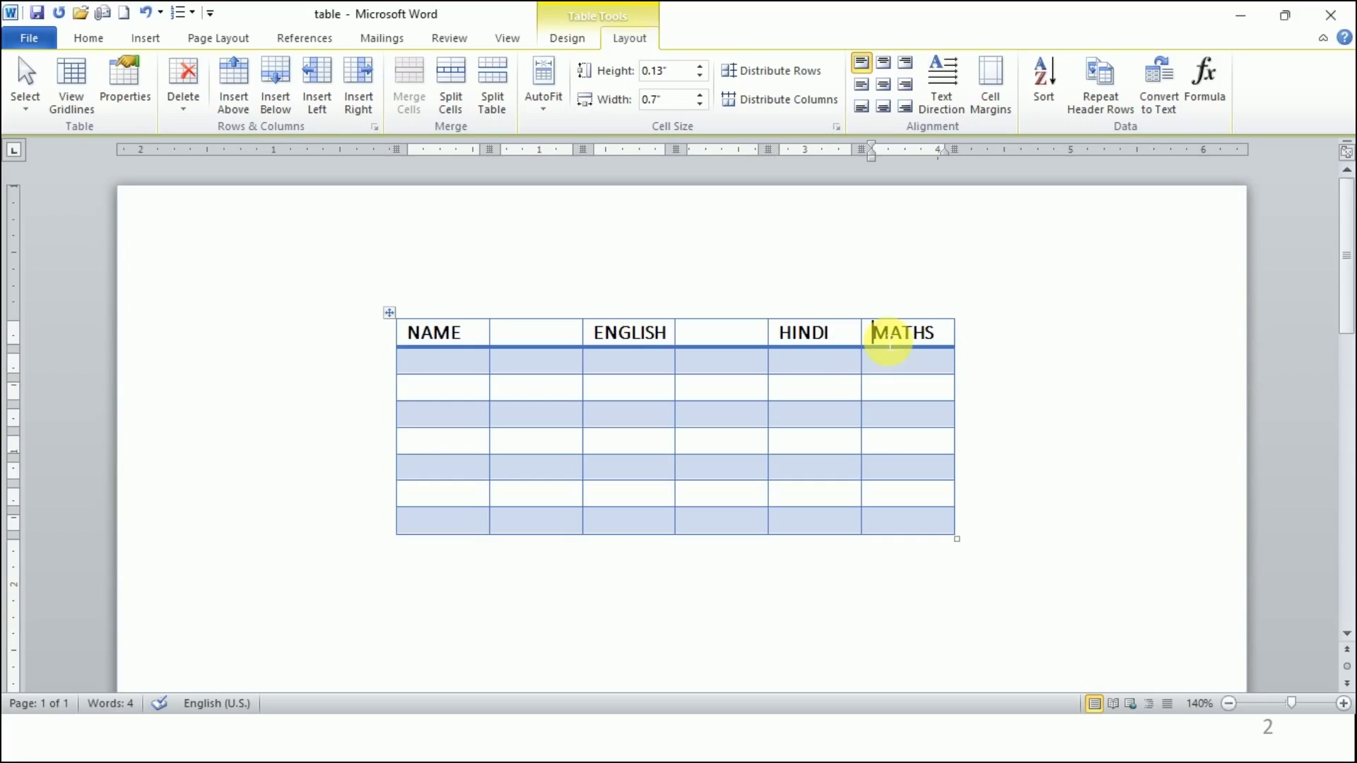
pyautogui.click(321, 111)
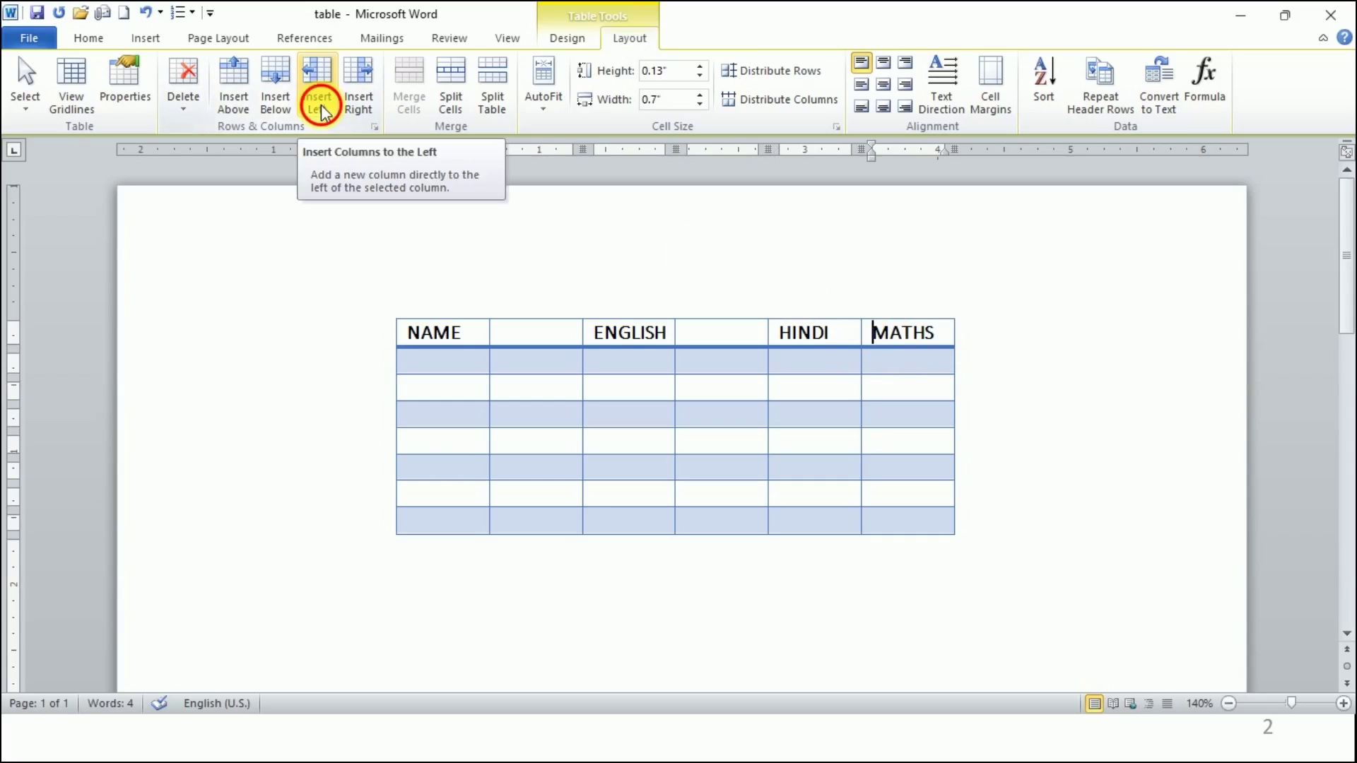
pyautogui.click(1104, 358)
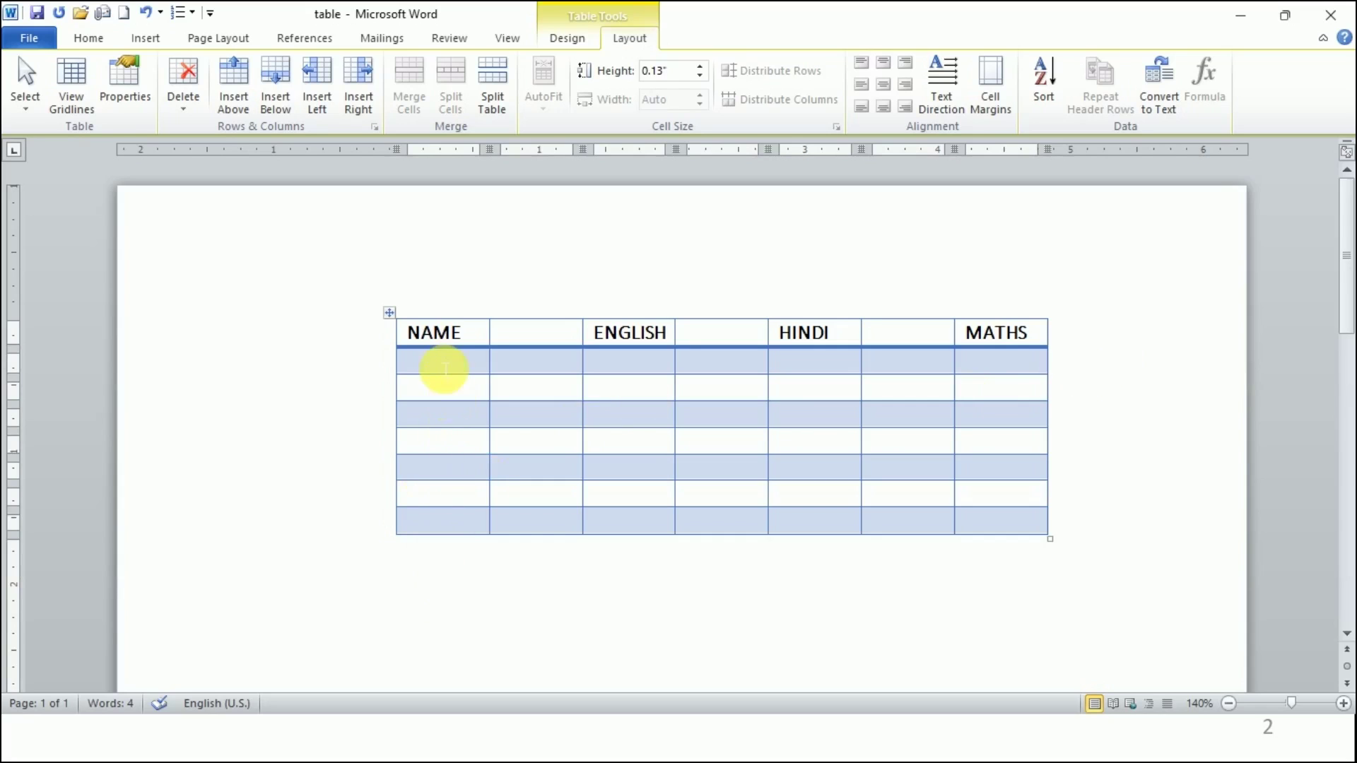
pyautogui.click(453, 338)
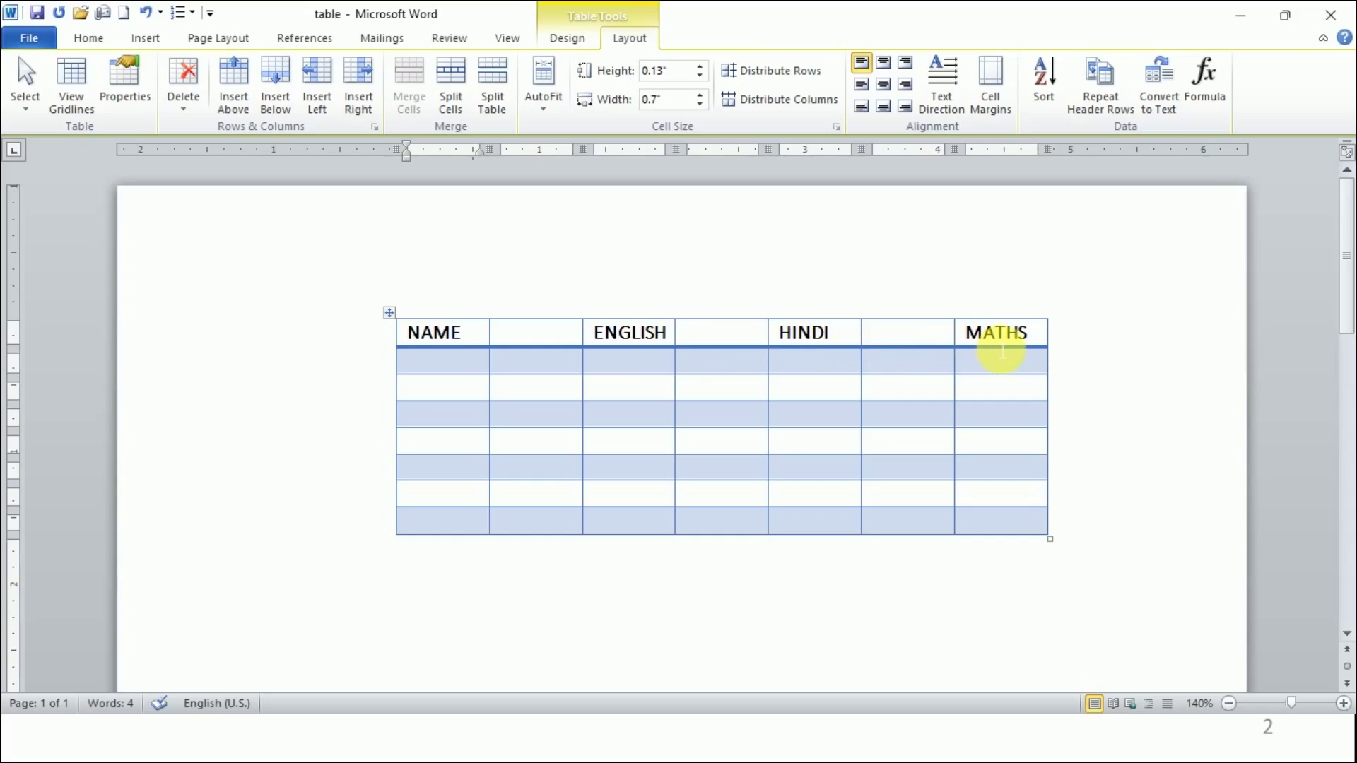
# Insert an empty row above the NAME, ENGLISH, HINDI, MATHS header row.
pyautogui.click(533, 344)
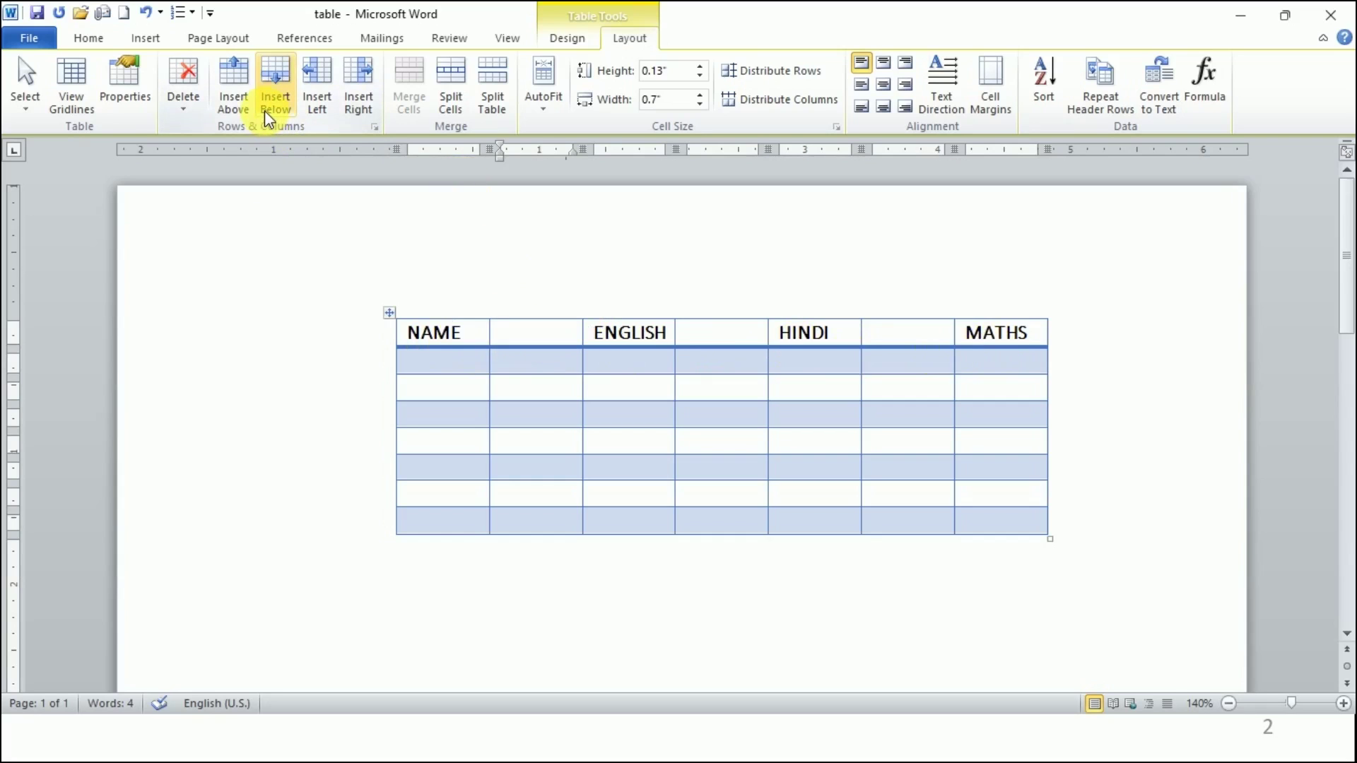
pyautogui.click(241, 102)
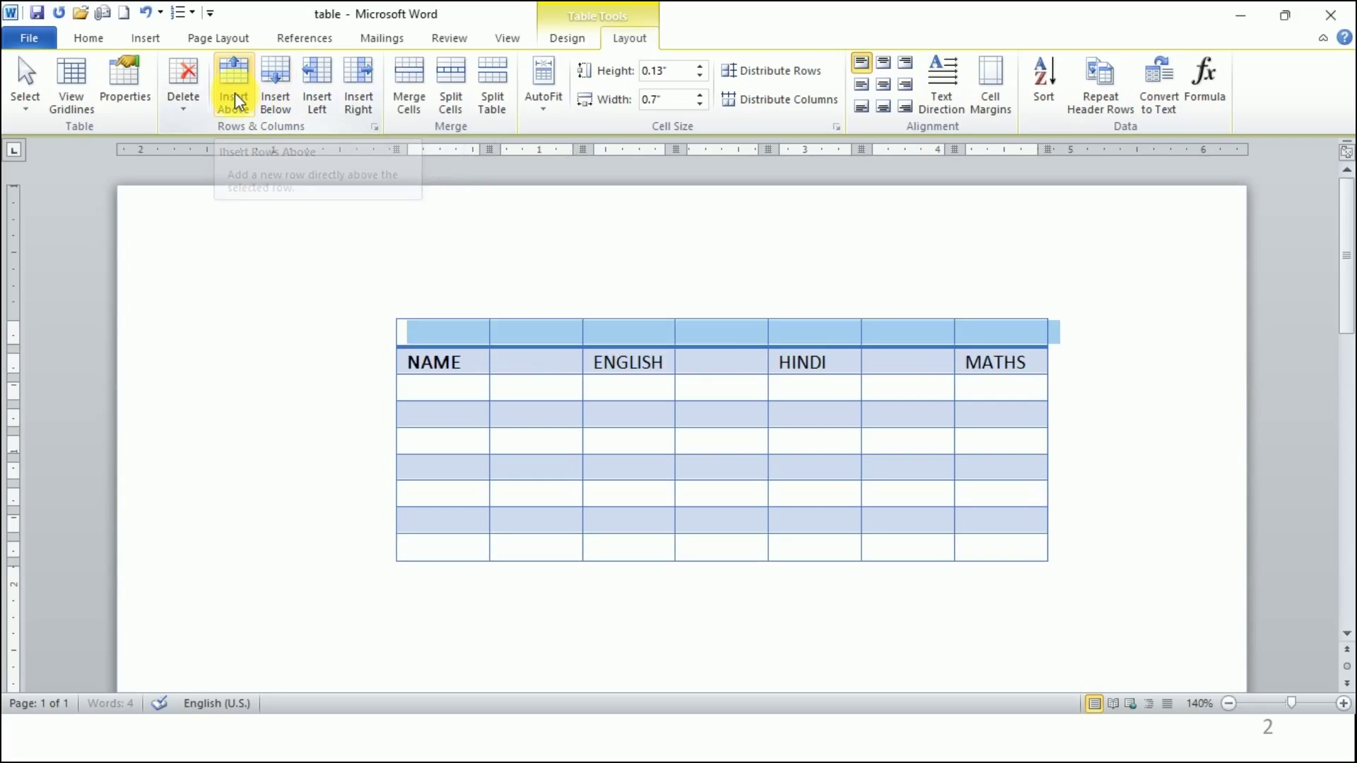
pyautogui.click(1214, 366)
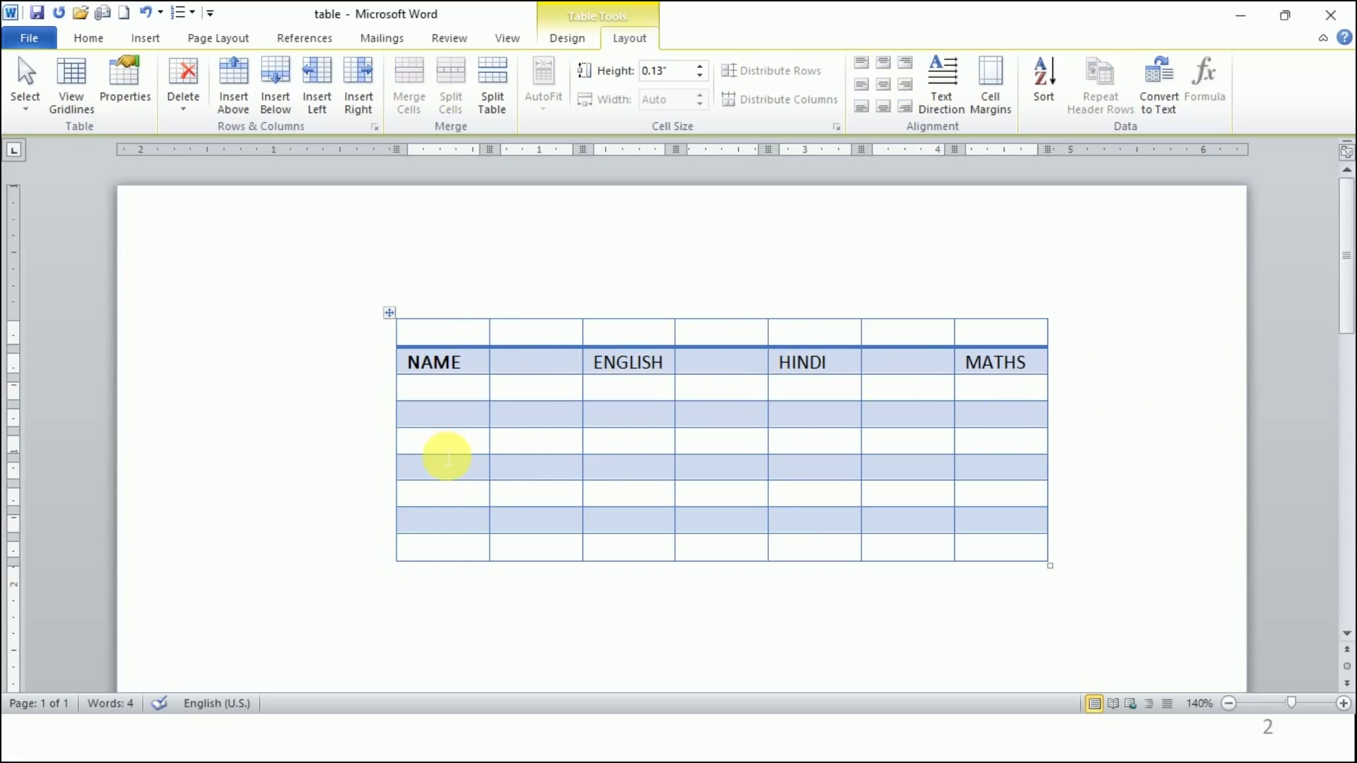
# Add five new empty rows below the table's last row with Insert Below.
pyautogui.click(449, 555)
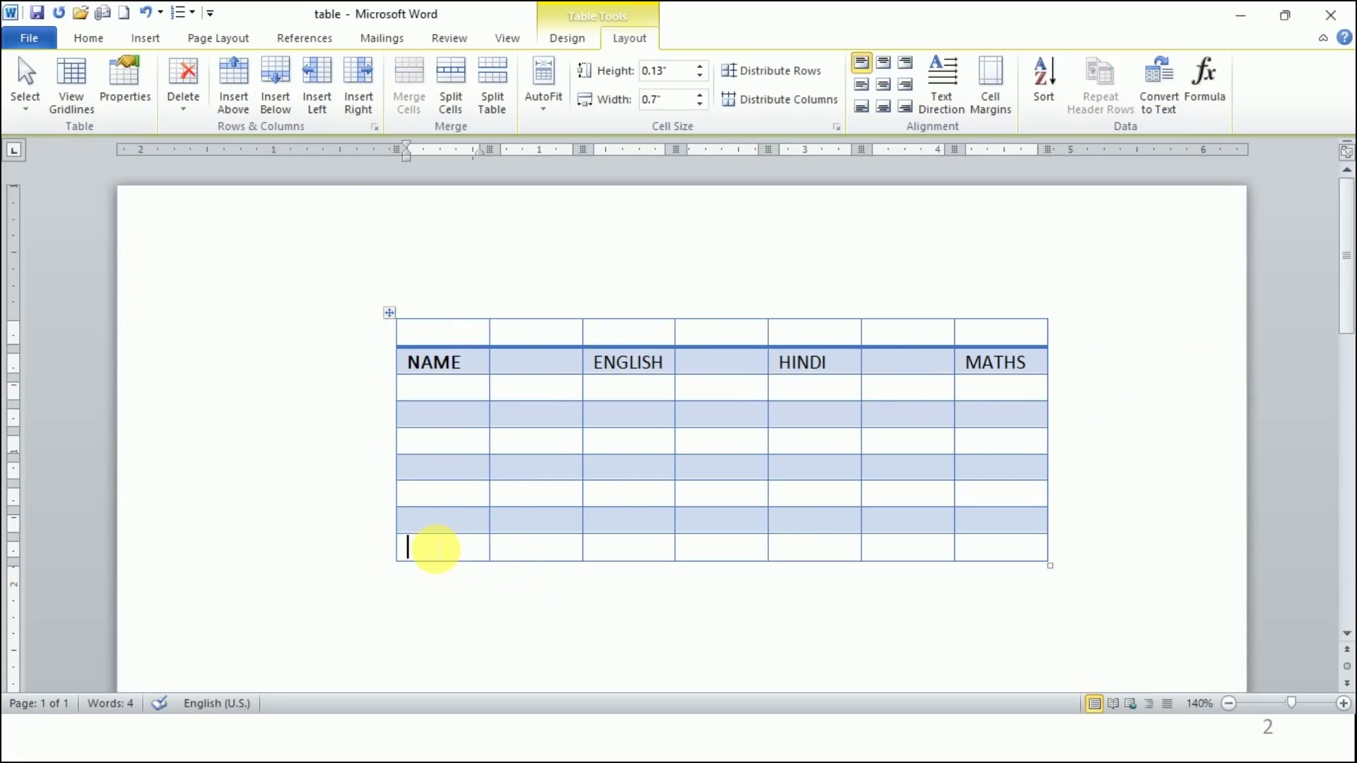
pyautogui.click(290, 111)
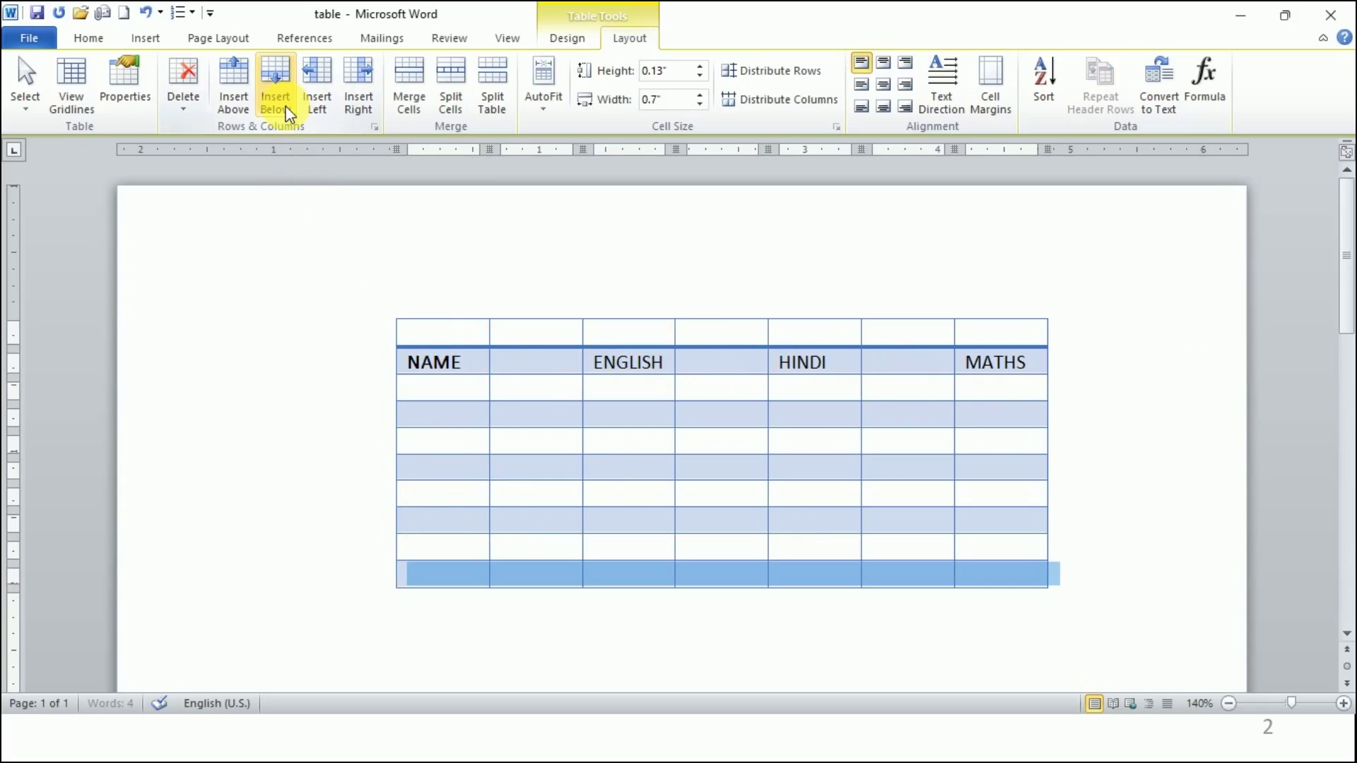
pyautogui.click(290, 113)
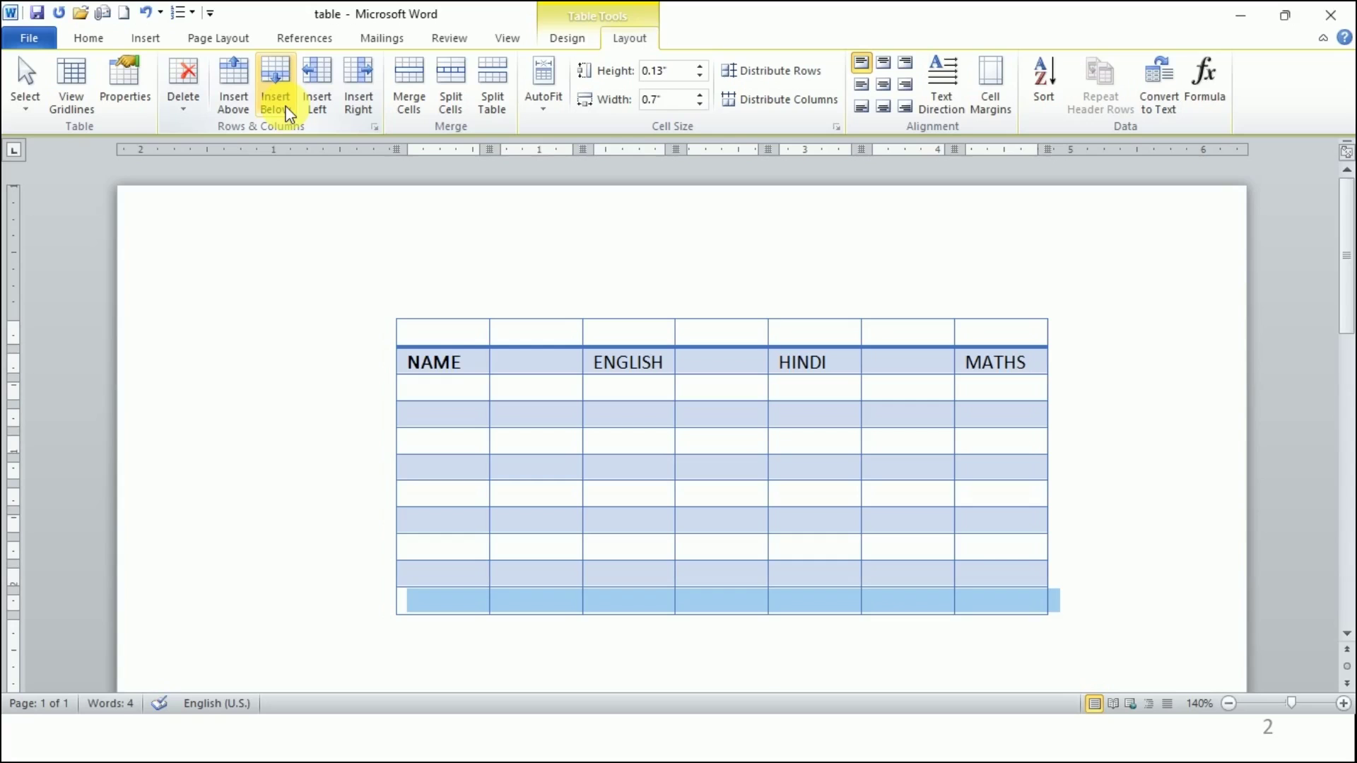
pyautogui.click(289, 113)
pyautogui.click(288, 113)
pyautogui.click(289, 113)
pyautogui.click(287, 113)
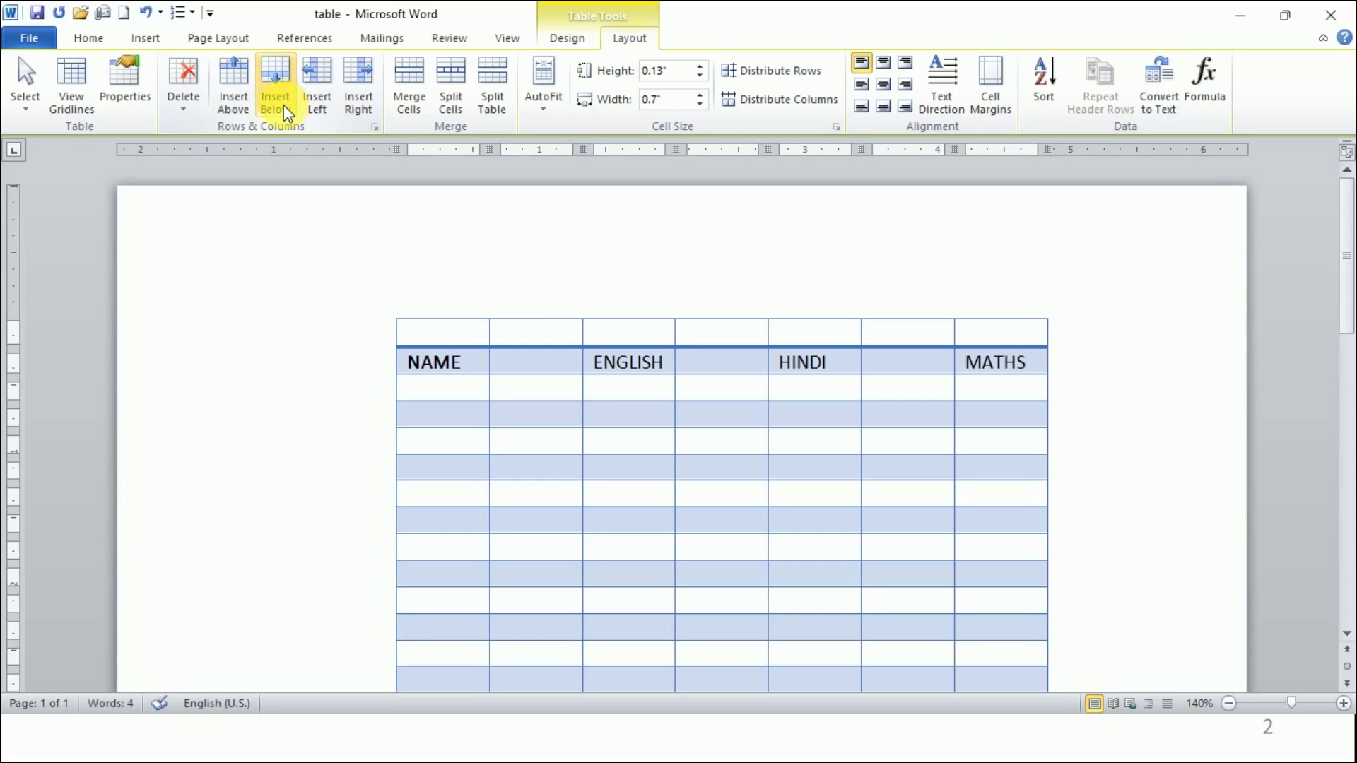
pyautogui.click(1160, 525)
pyautogui.scroll(-3, 1159, 524)
pyautogui.scroll(3, 1159, 525)
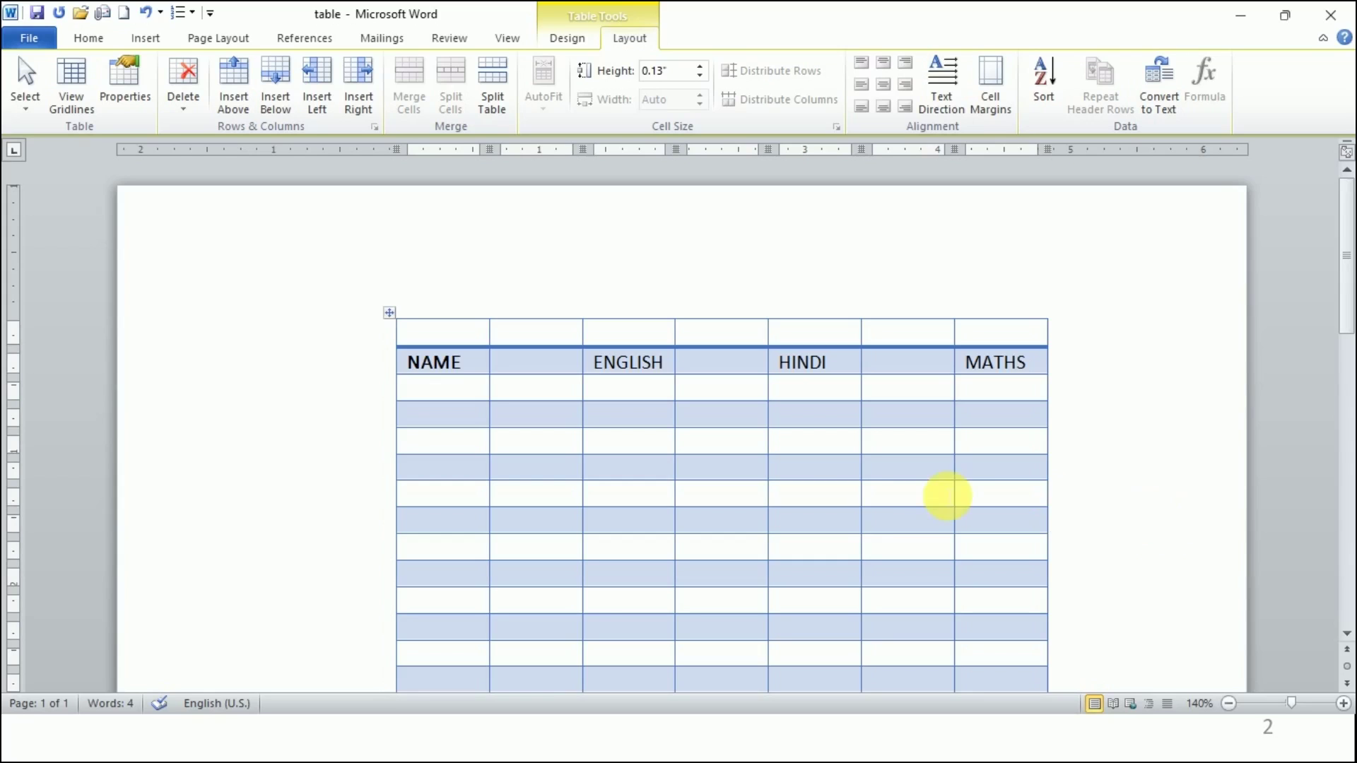
# Place the cursor in the new empty top row before switching to the PowerPoint slide.
pyautogui.click(537, 342)
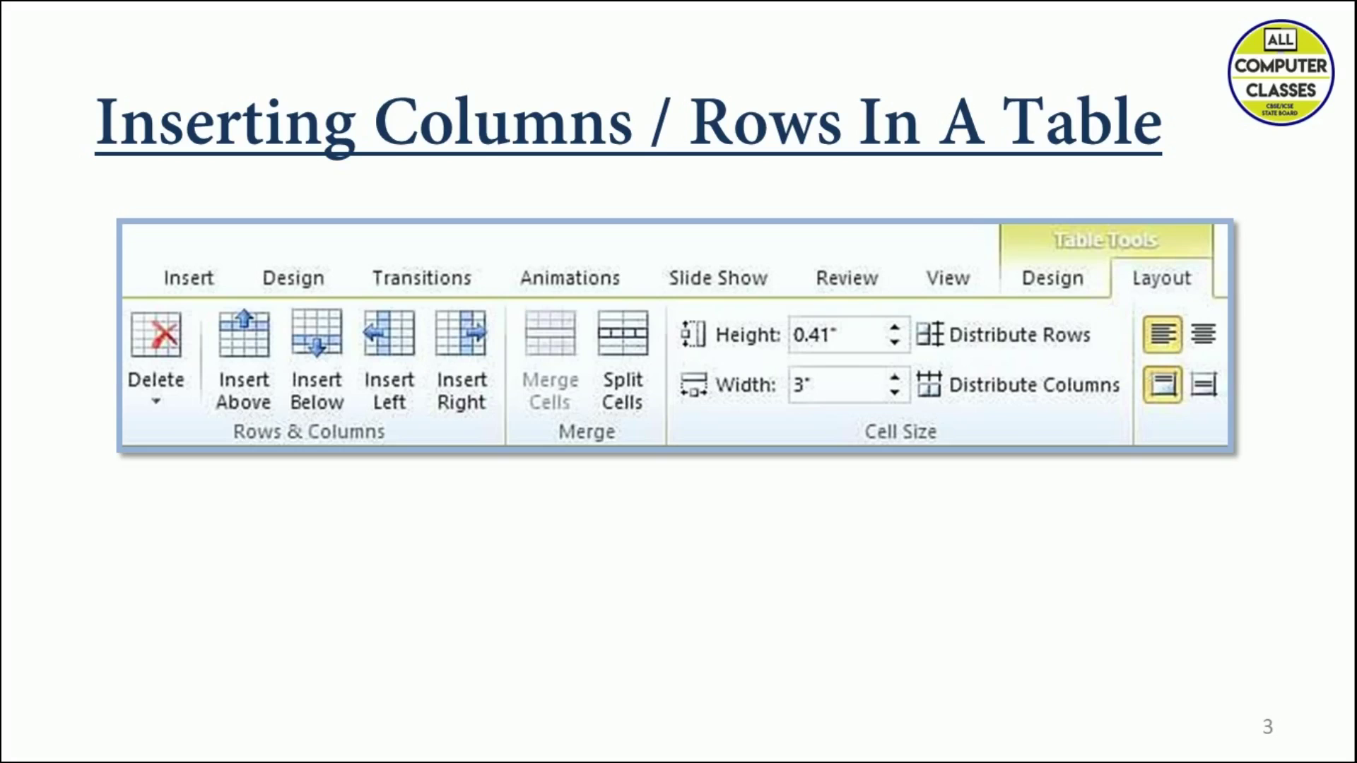
# Show the ribbon highlight on slide 3, then advance to slide 4 on deleting rows and columns.
pyautogui.click(1037, 239)
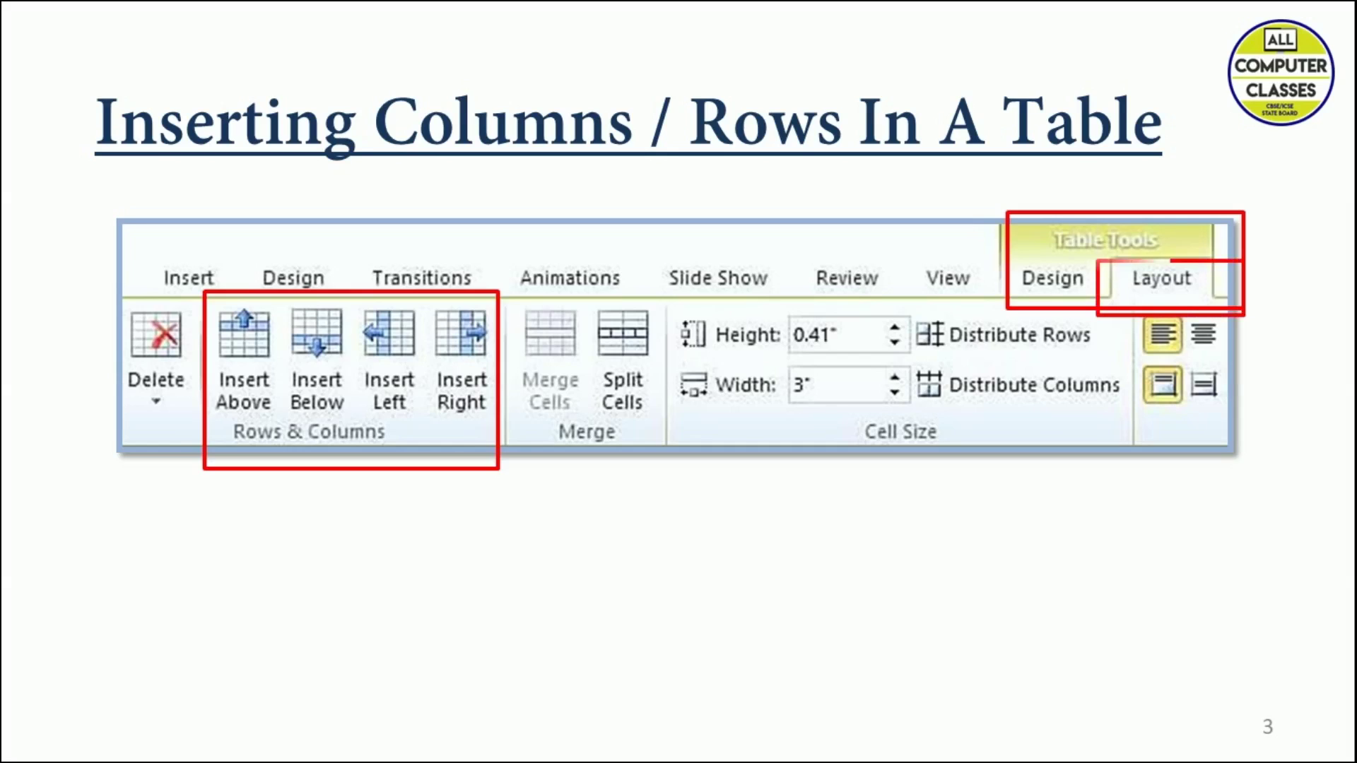
pyautogui.press('Right')
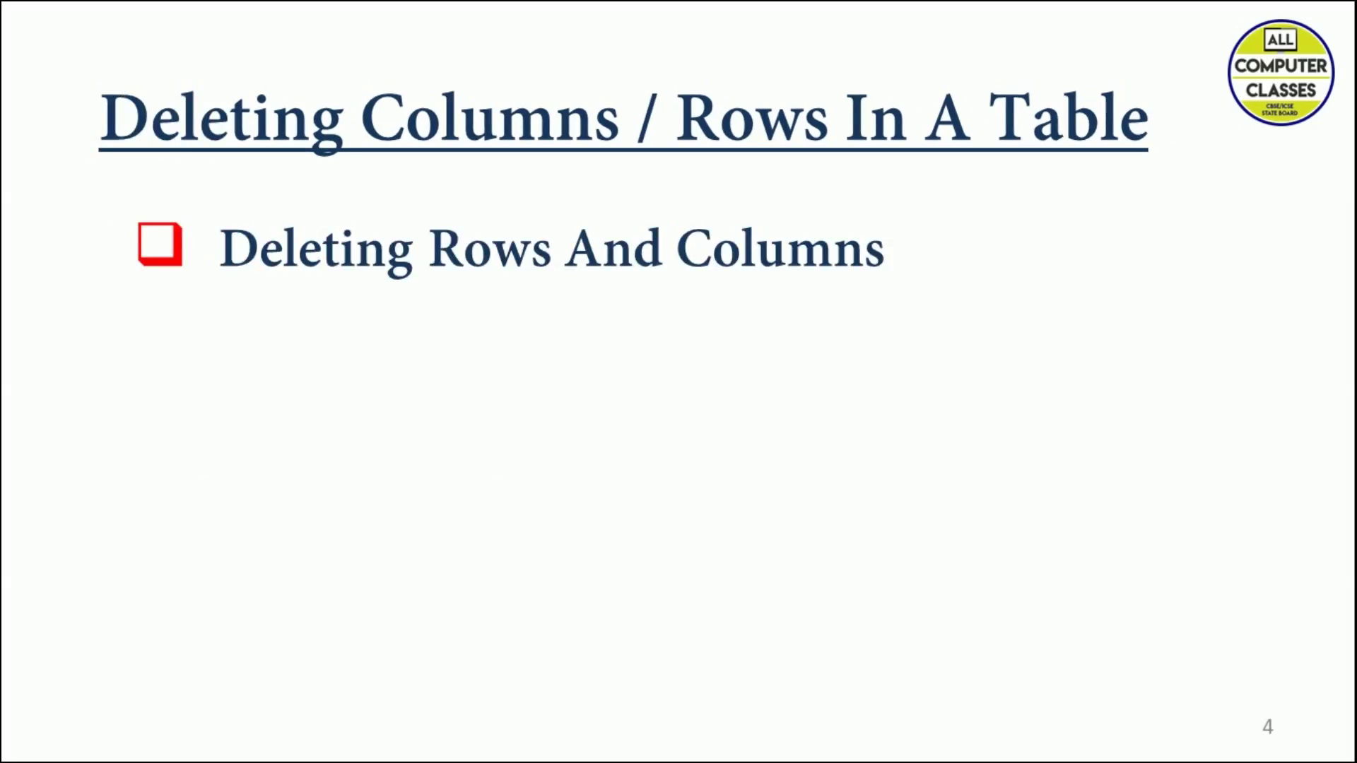
# Advance the slideshow to slide 5 showing the Table Tools Layout Delete button.
pyautogui.press('Right')
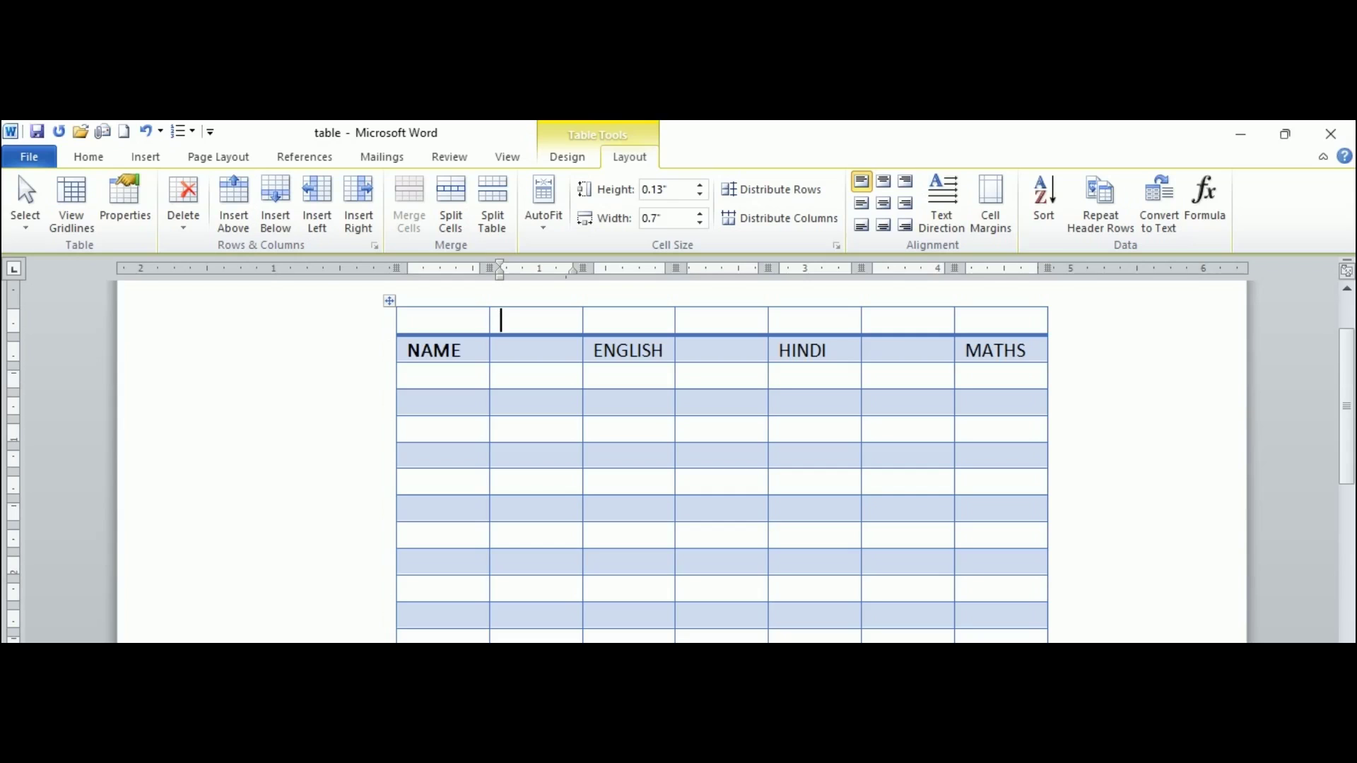
# Put the cursor in the blank column between HINDI and MATHS and open the Layout Delete dropdown.
pyautogui.click(219, 482)
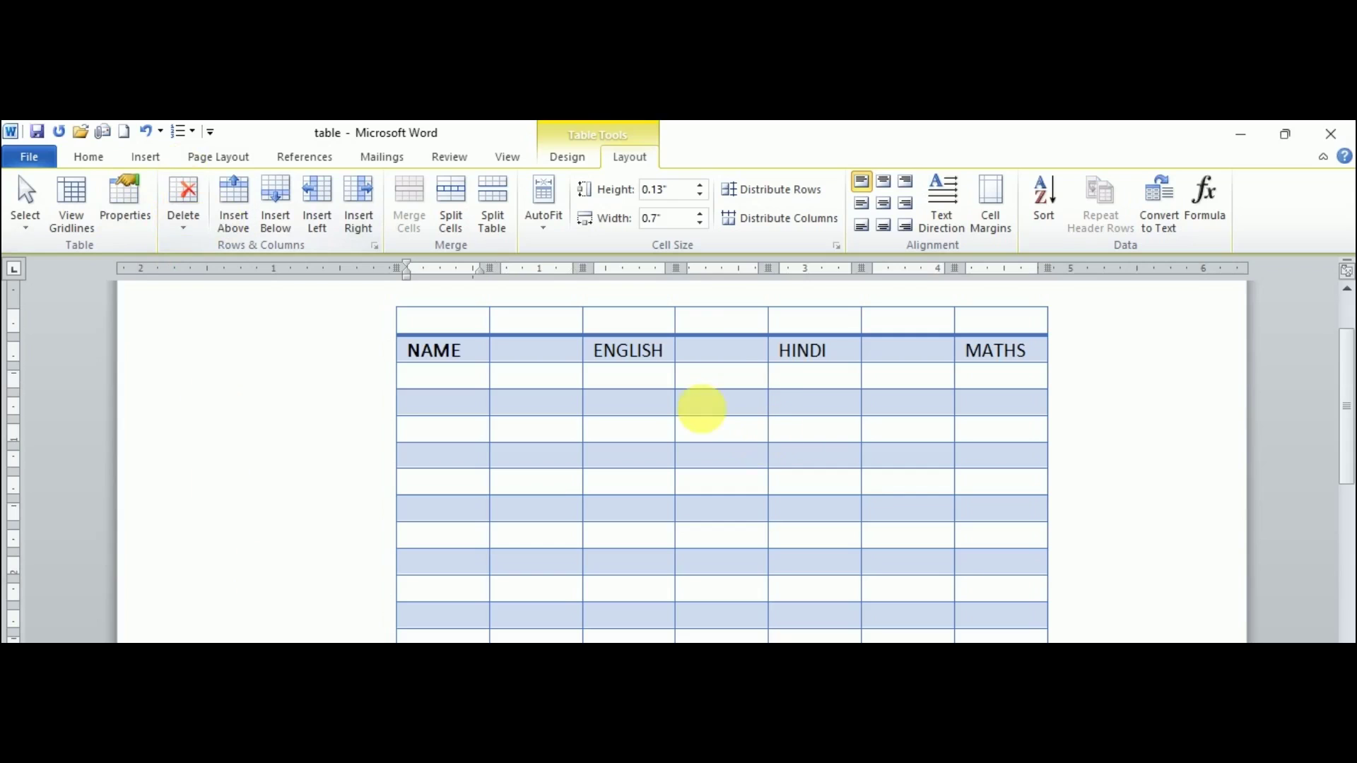
pyautogui.click(221, 408)
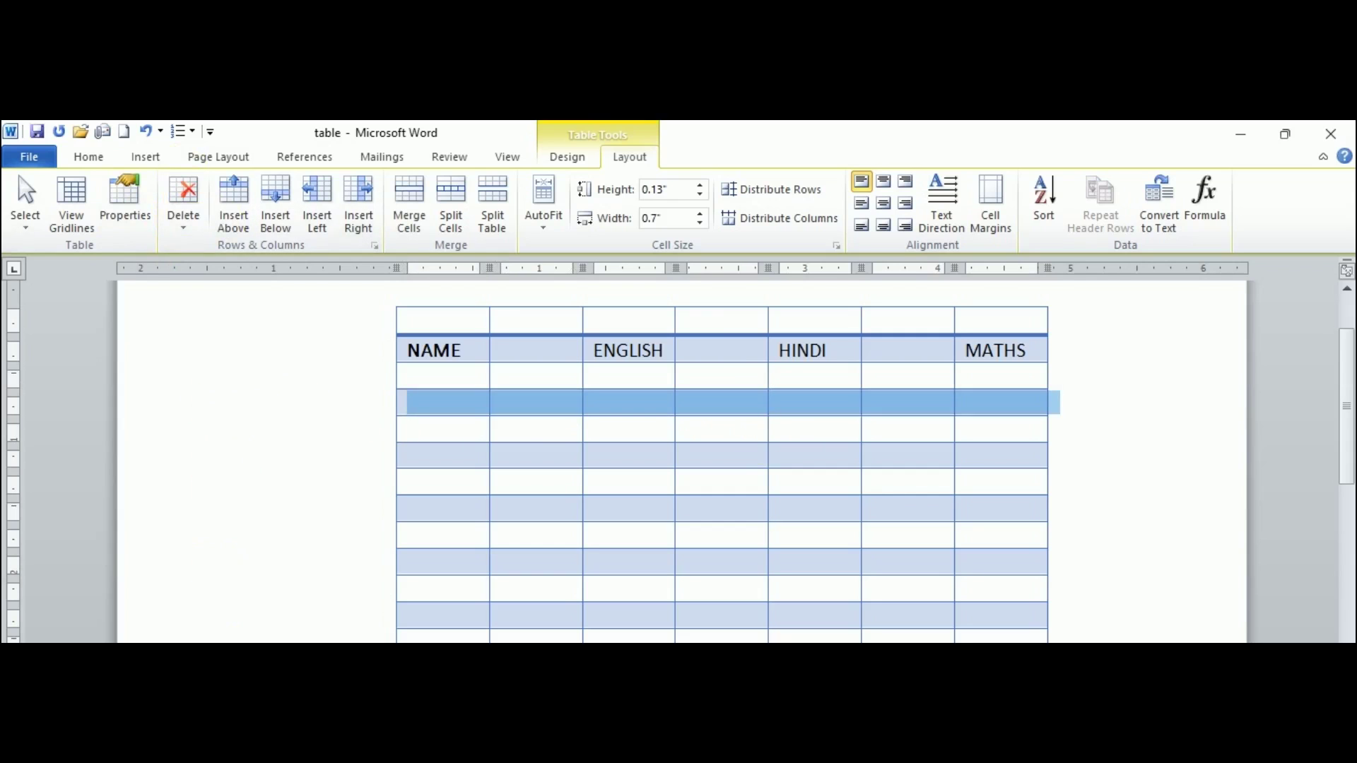
pyautogui.click(888, 469)
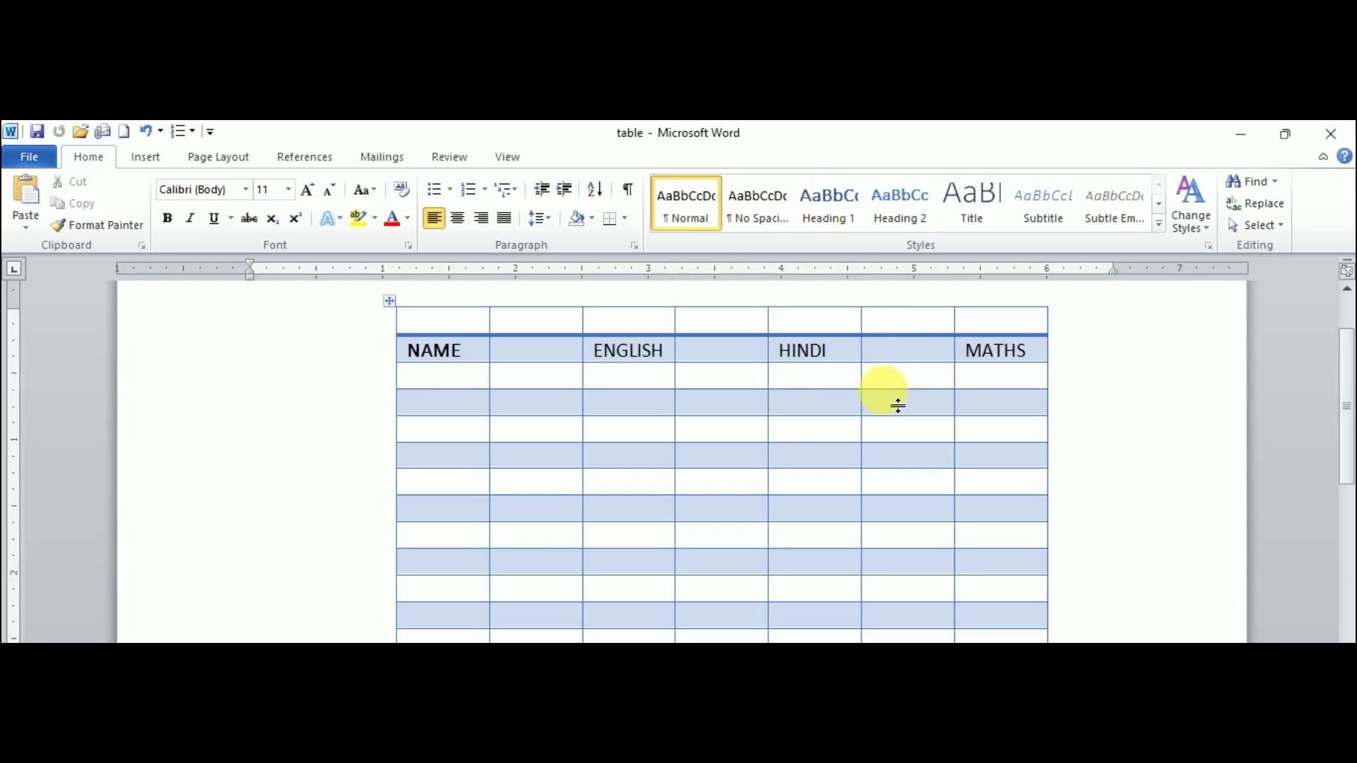
pyautogui.click(923, 320)
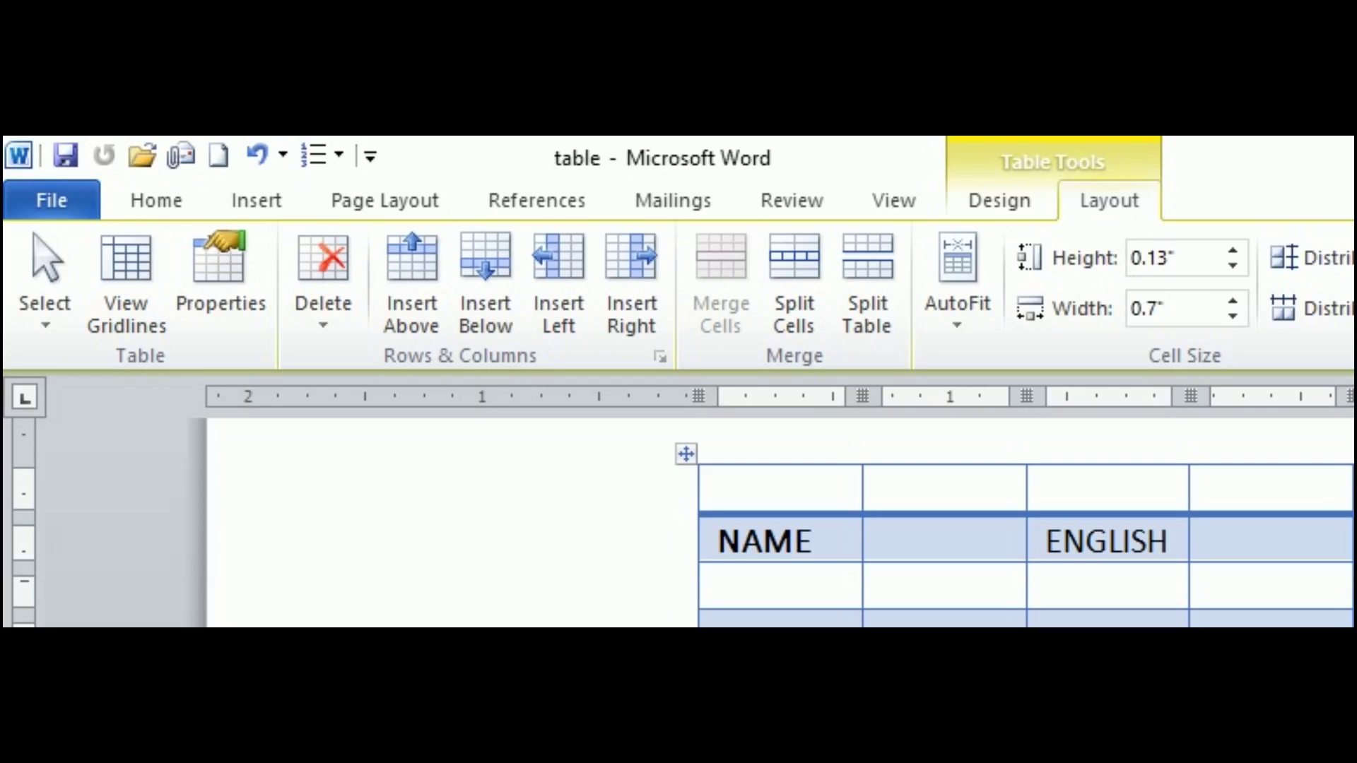
pyautogui.click(337, 329)
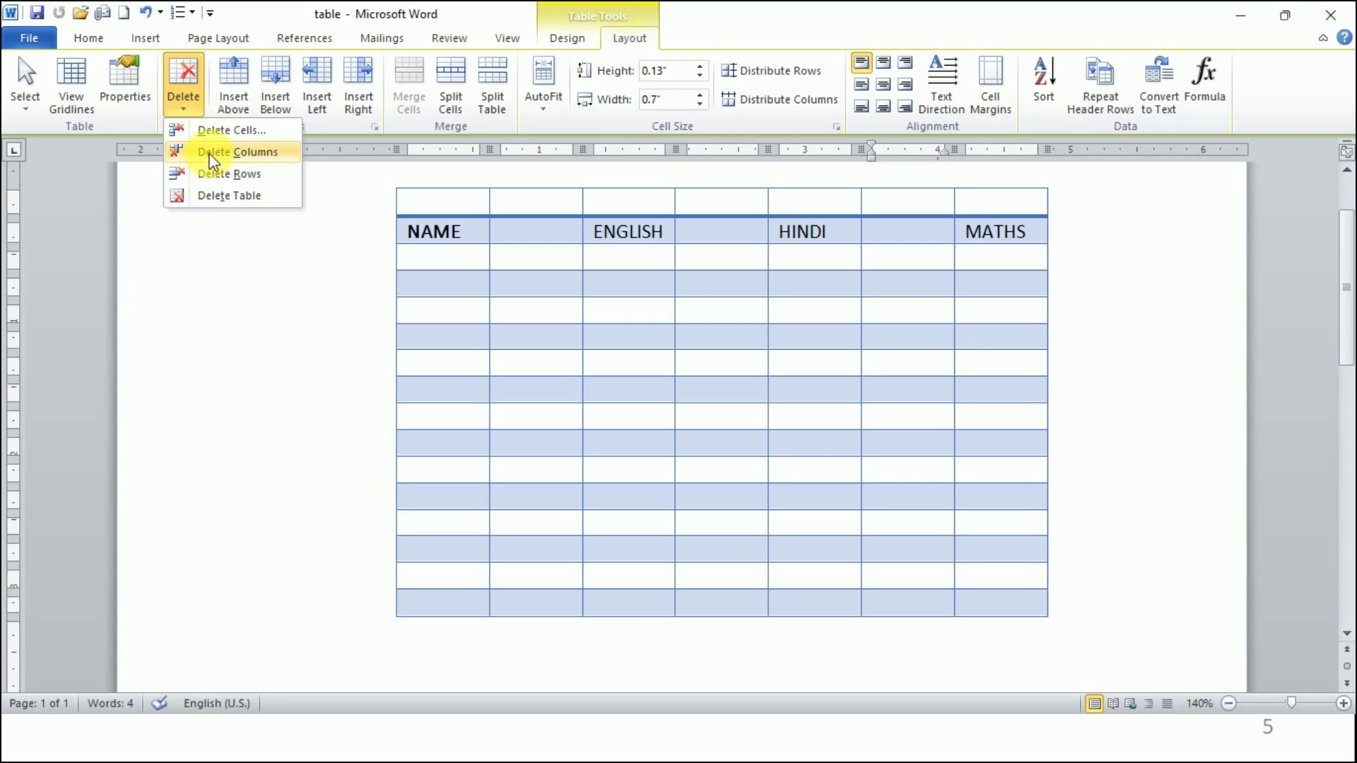
# Delete the blank column left of MATHS, then the blank row above the NAME header.
pyautogui.click(212, 161)
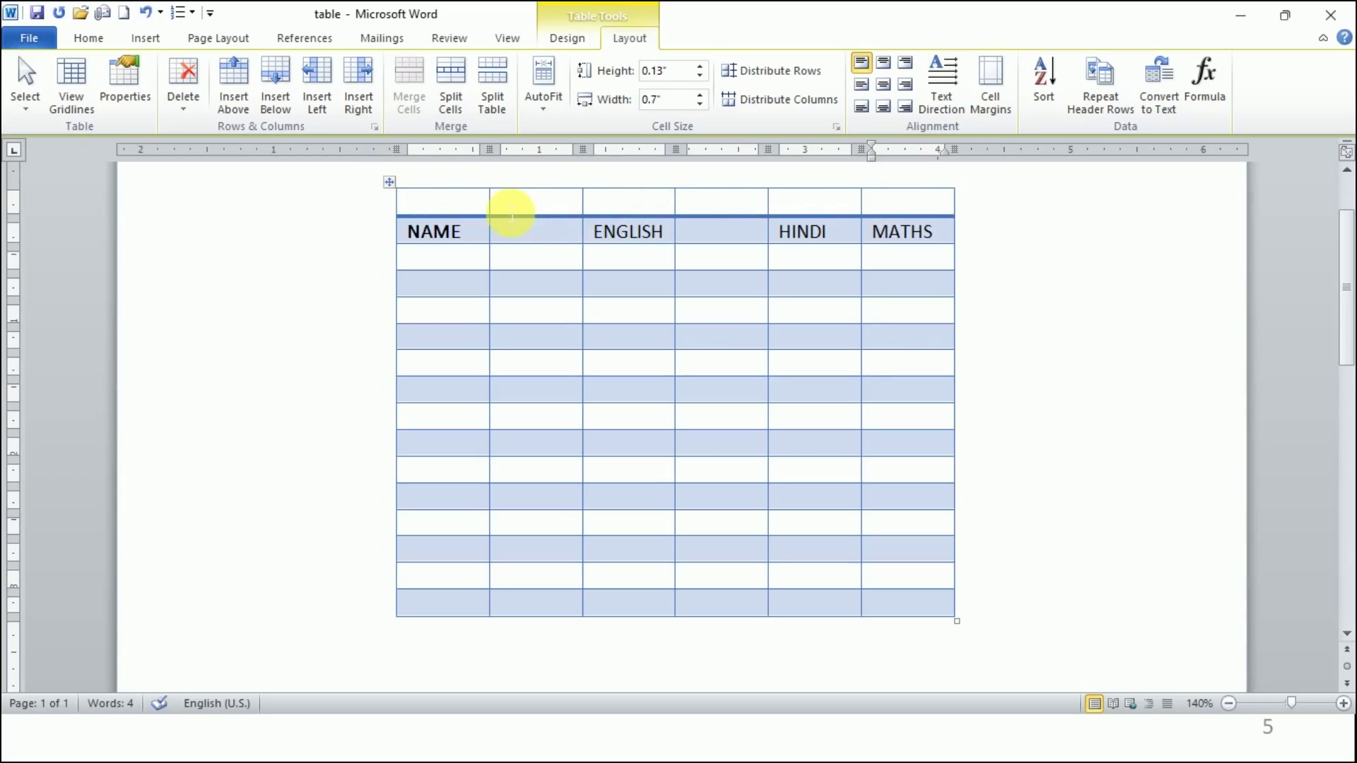
pyautogui.click(464, 203)
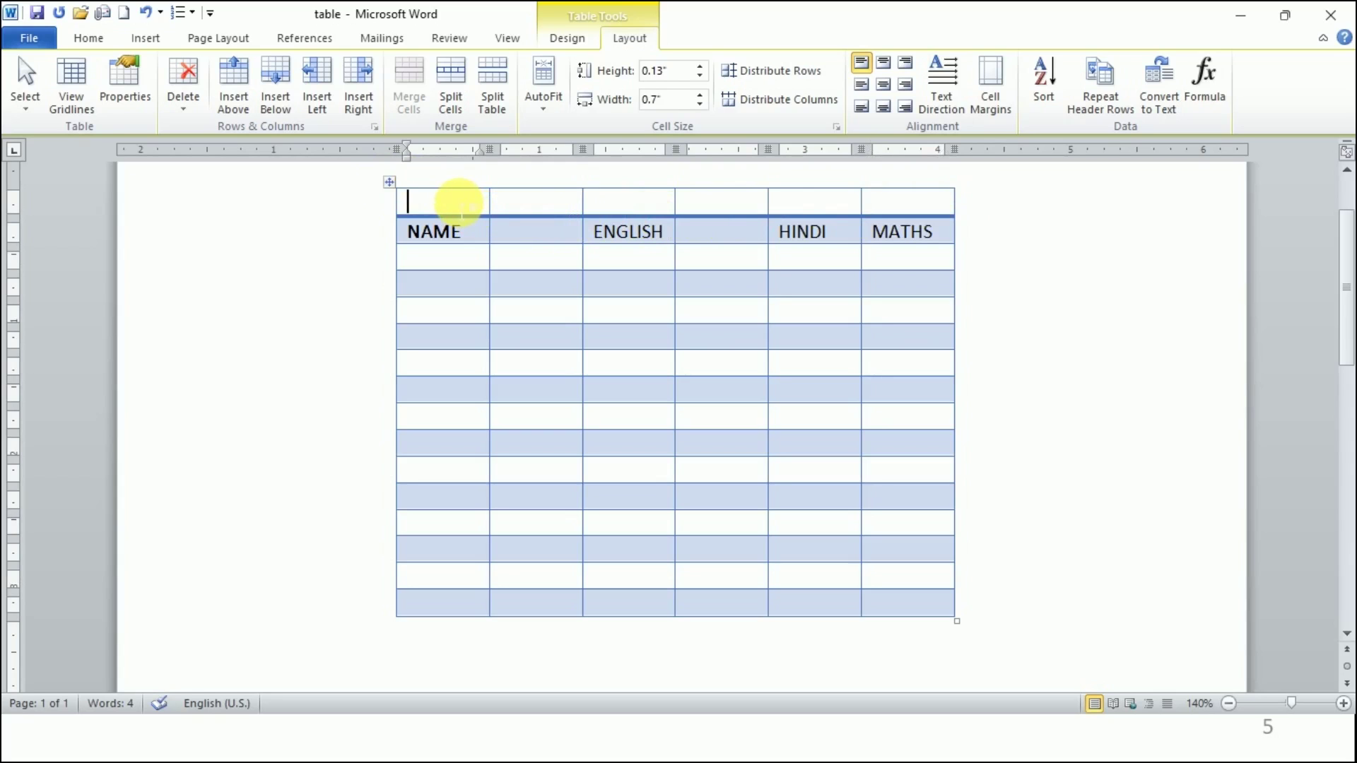
pyautogui.click(186, 113)
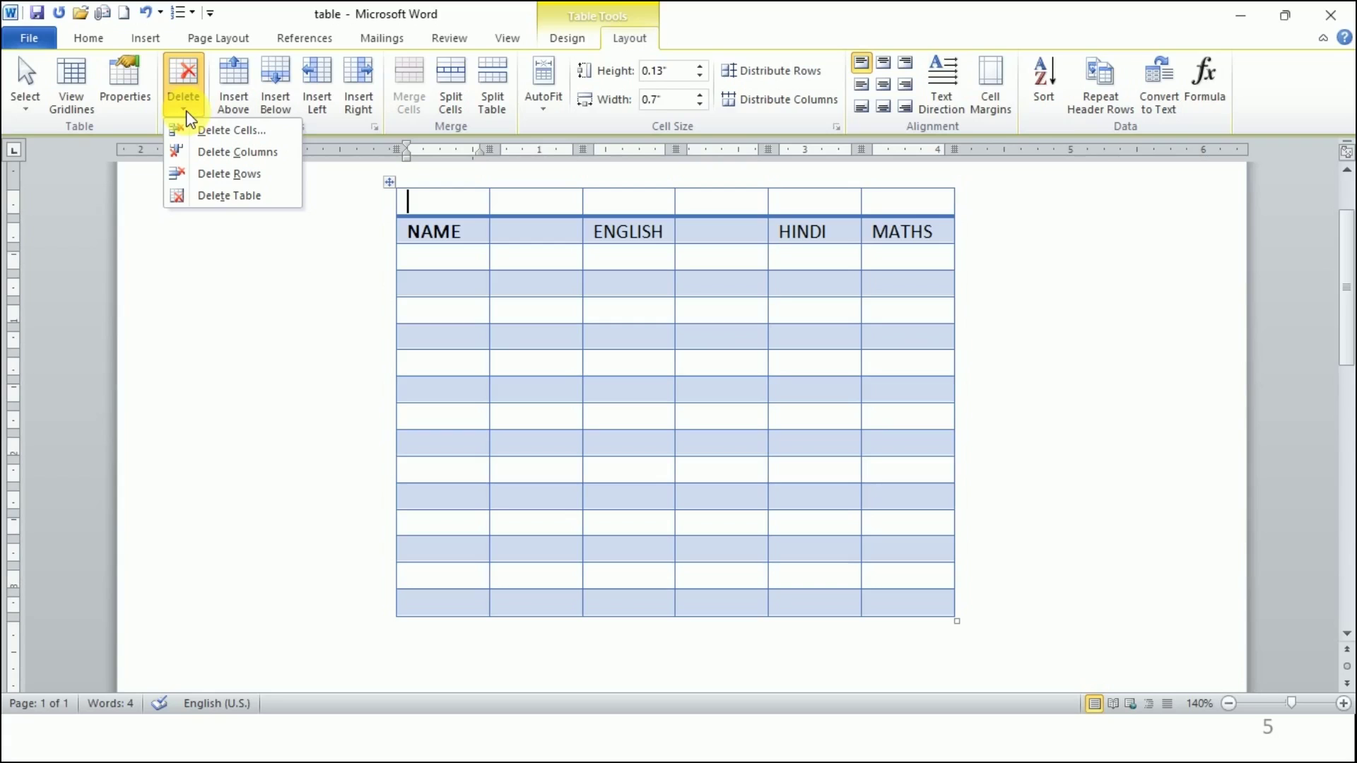
pyautogui.click(230, 180)
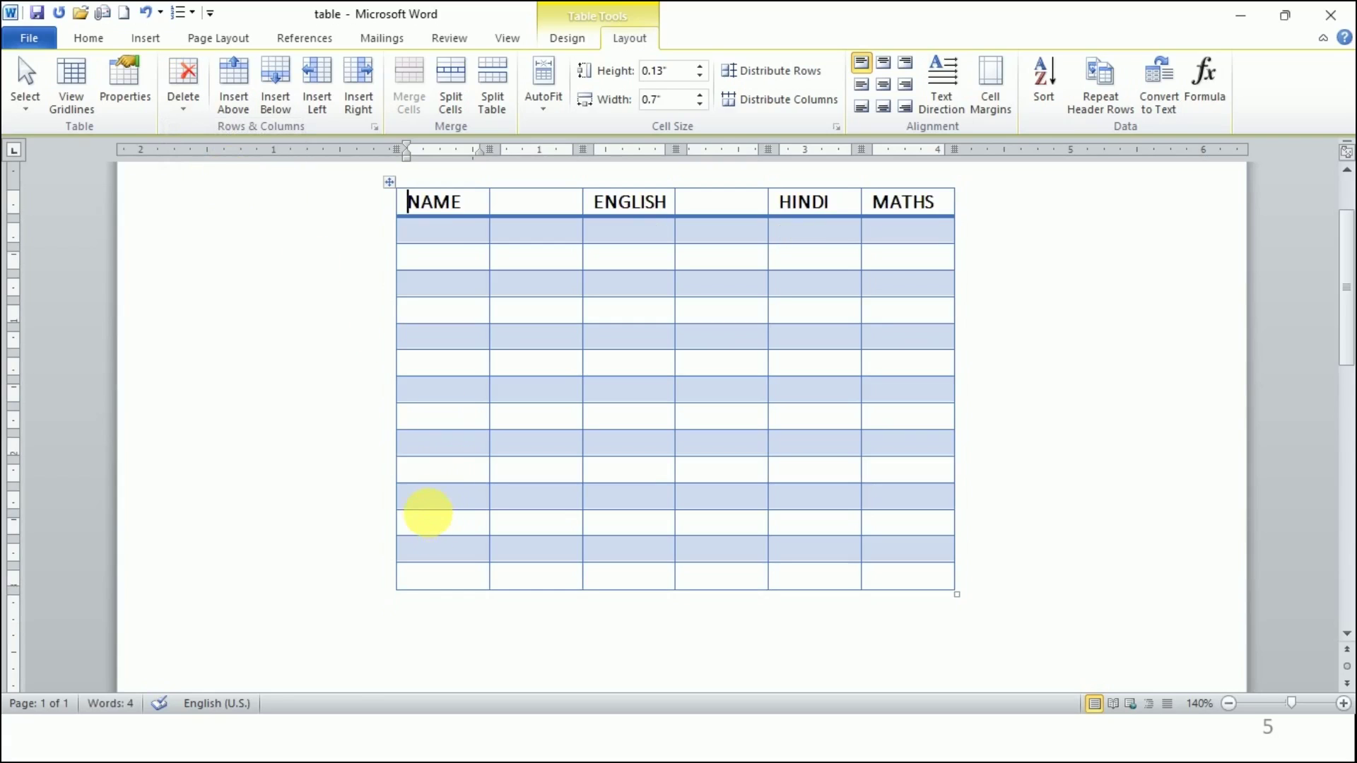
pyautogui.click(259, 666)
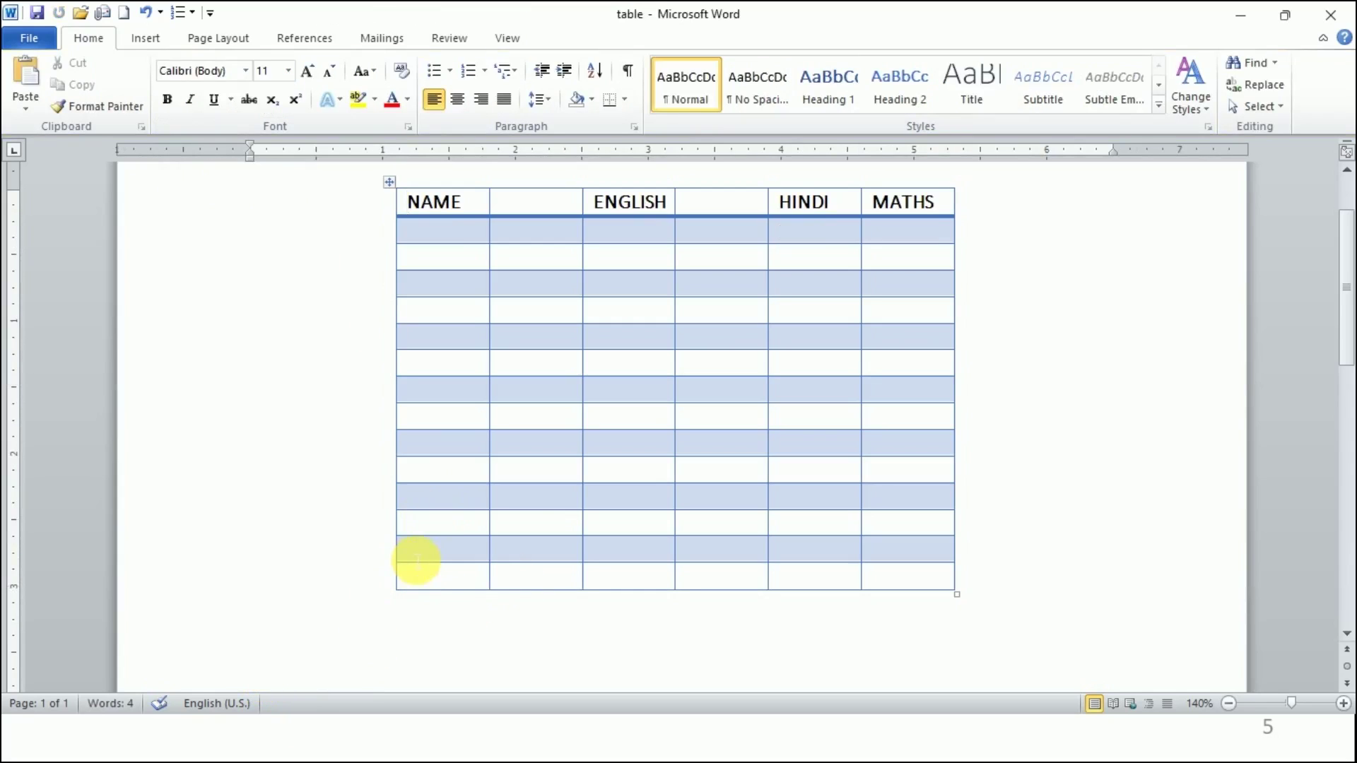
# Select the bottom four rows and delete them, leaving ten empty rows under the header.
pyautogui.moveTo(438, 579); pyautogui.dragTo(429, 493)
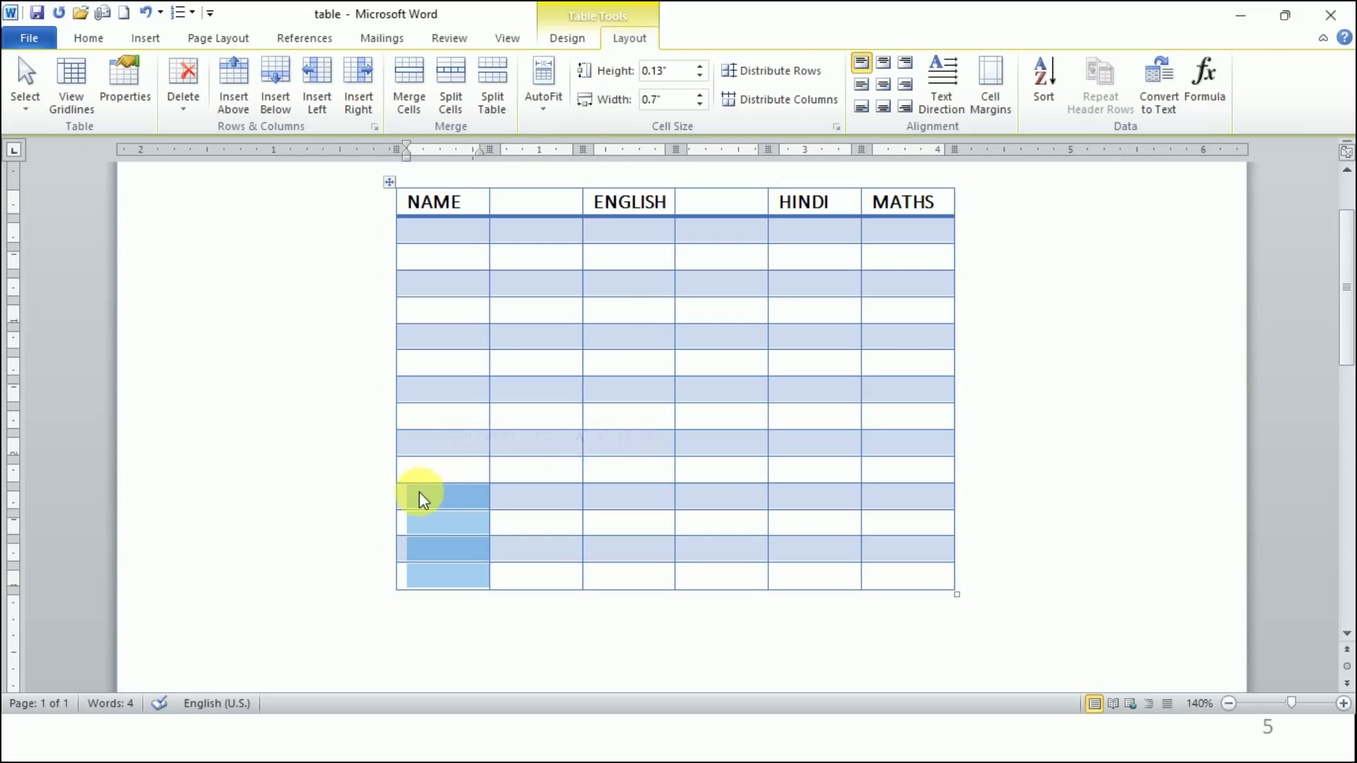
pyautogui.click(181, 105)
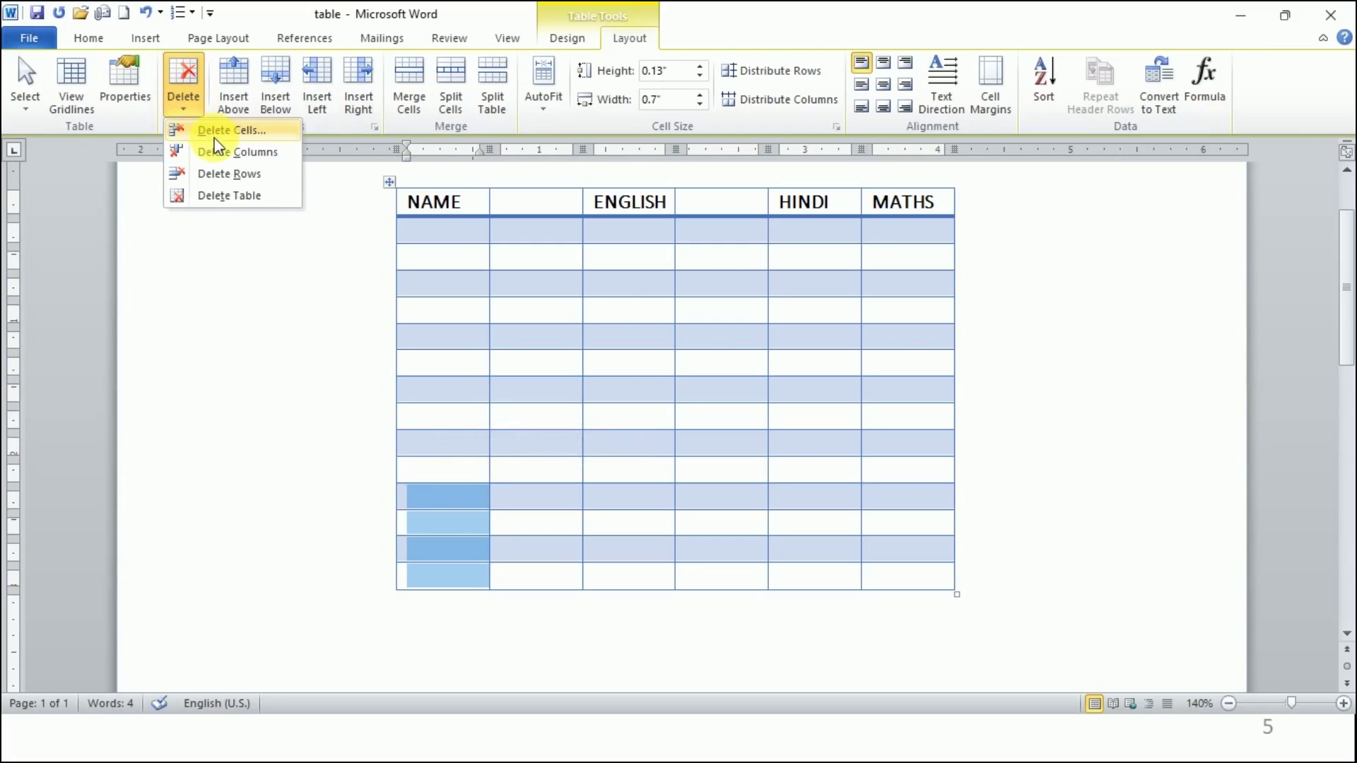
pyautogui.click(235, 177)
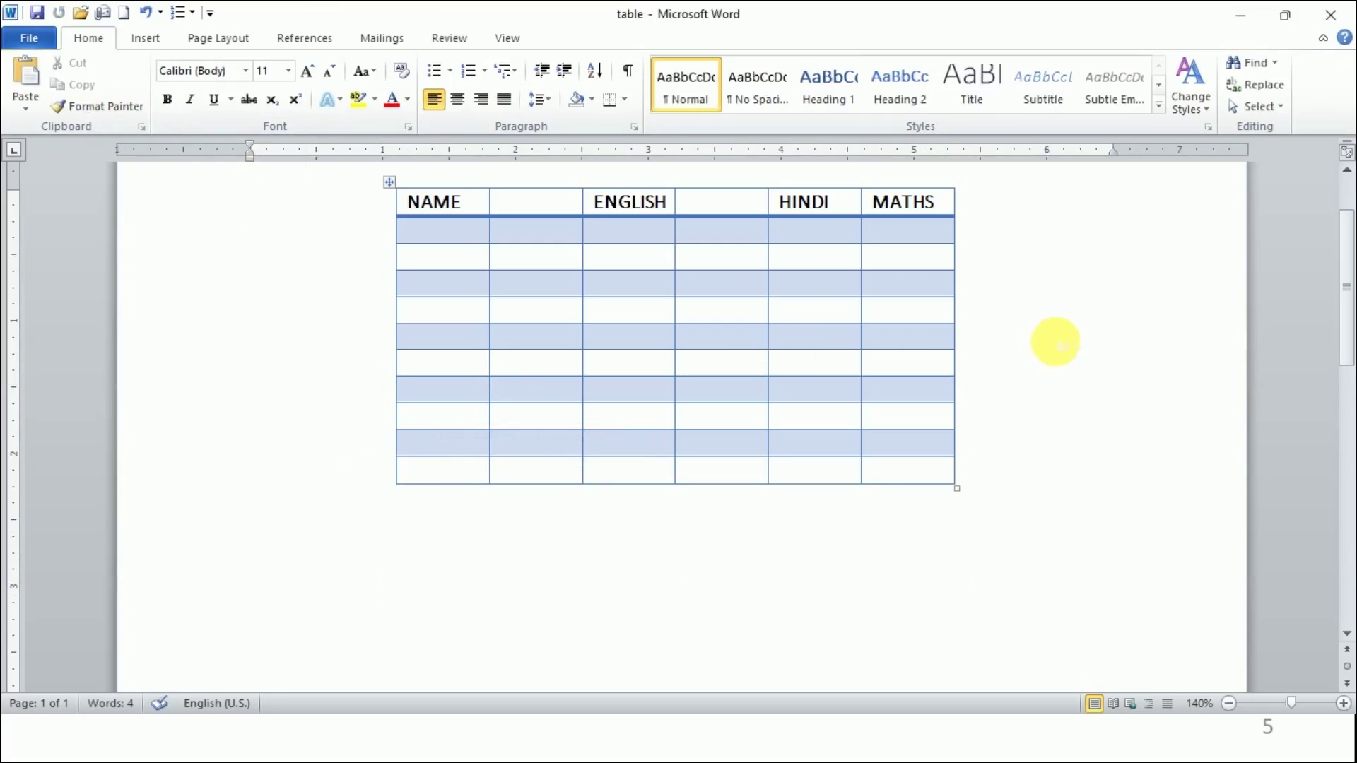
# Select the HINDI and MATHS heading cells and delete both columns with Delete Columns.
pyautogui.click(845, 203)
pyautogui.moveTo(844, 205); pyautogui.dragTo(905, 203)
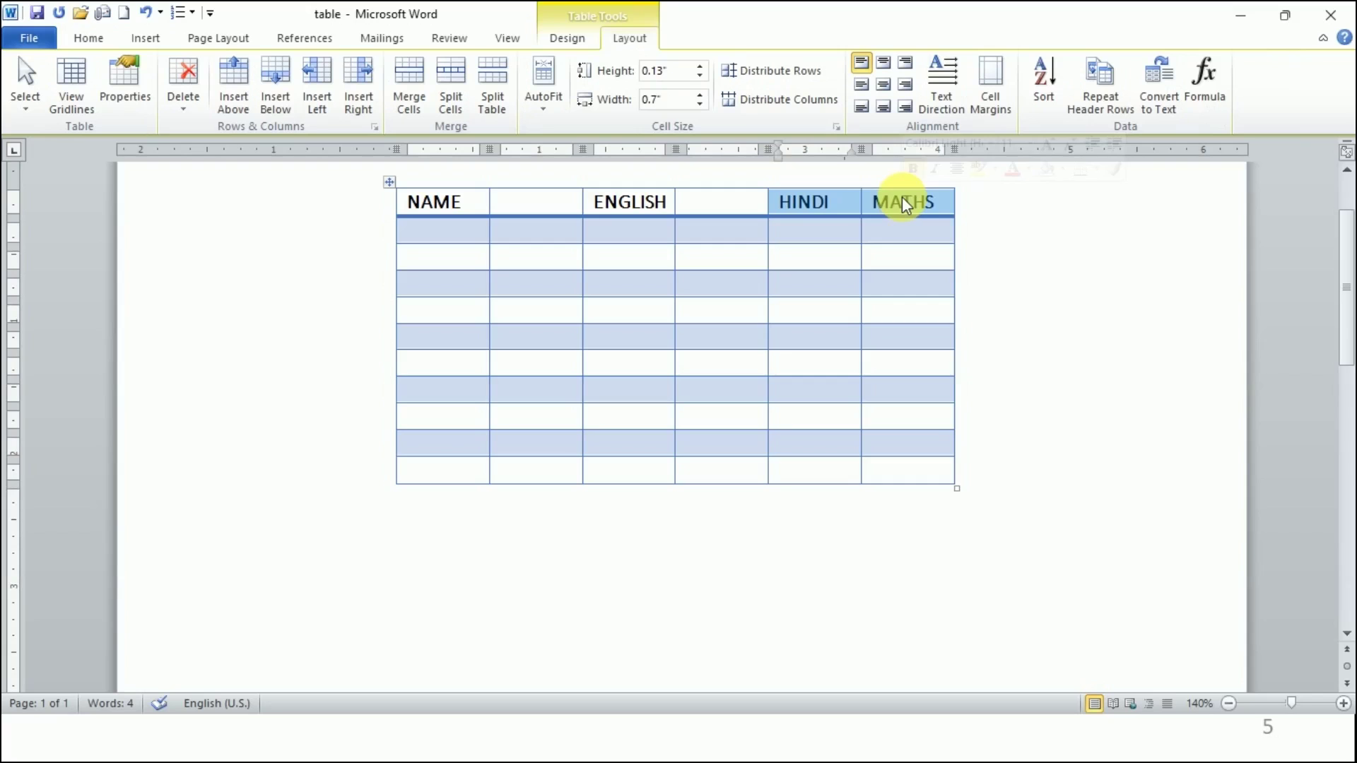
pyautogui.click(820, 204)
pyautogui.moveTo(848, 214); pyautogui.dragTo(901, 475)
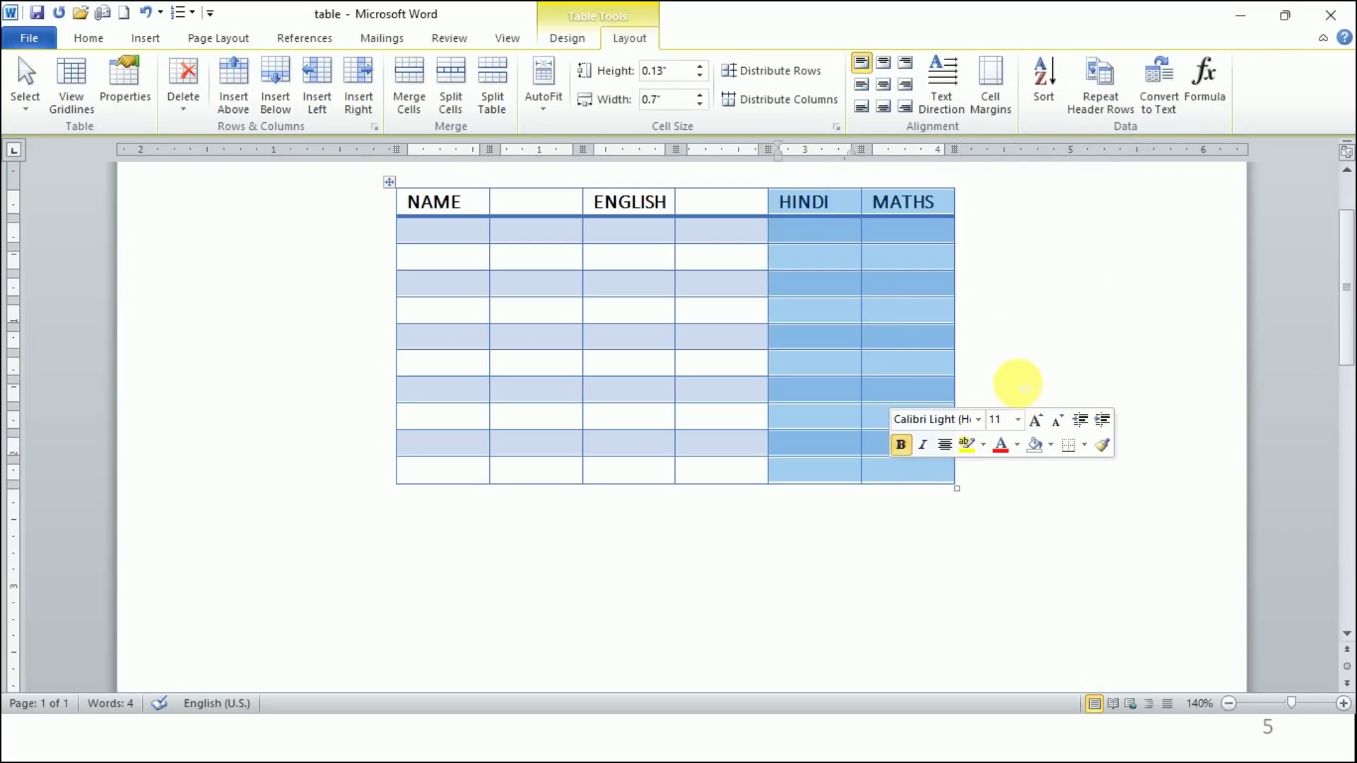
pyautogui.click(863, 267)
pyautogui.click(862, 212)
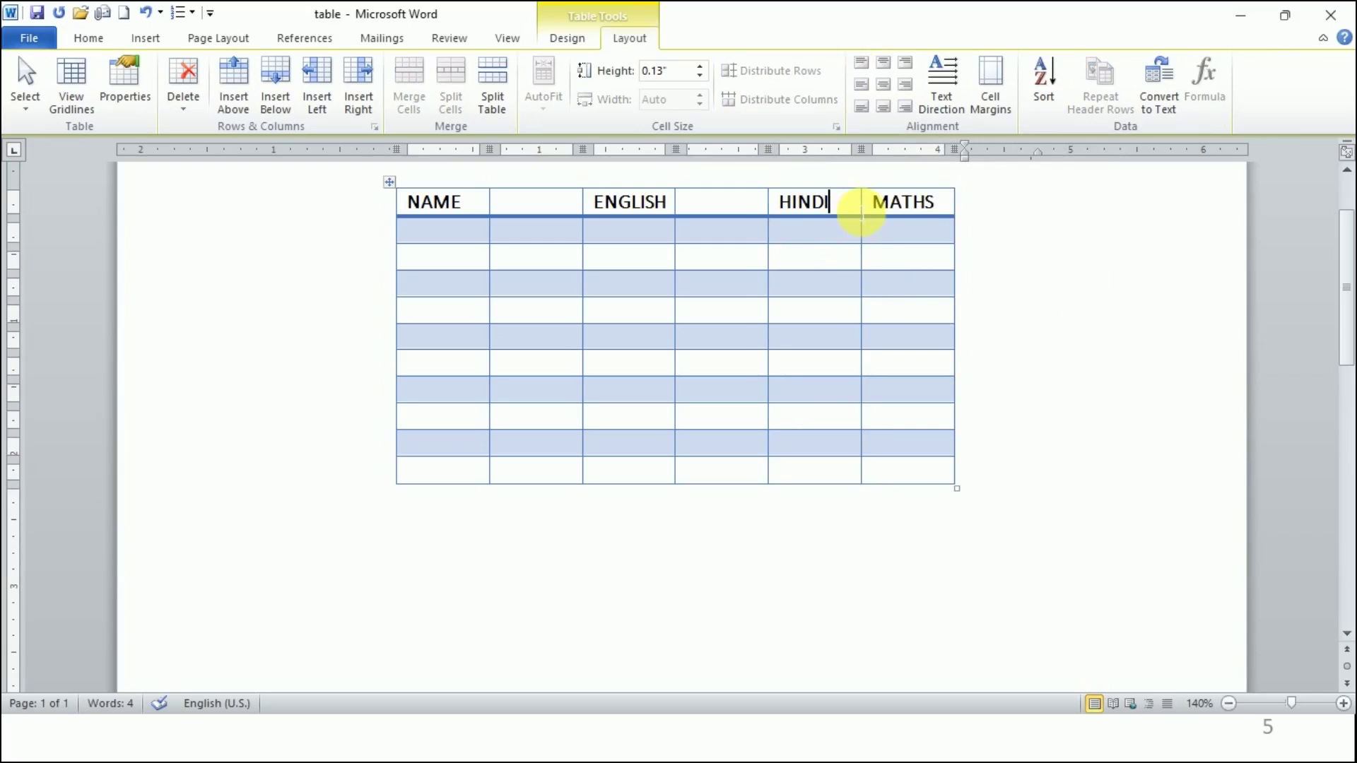
pyautogui.moveTo(862, 214); pyautogui.dragTo(897, 217)
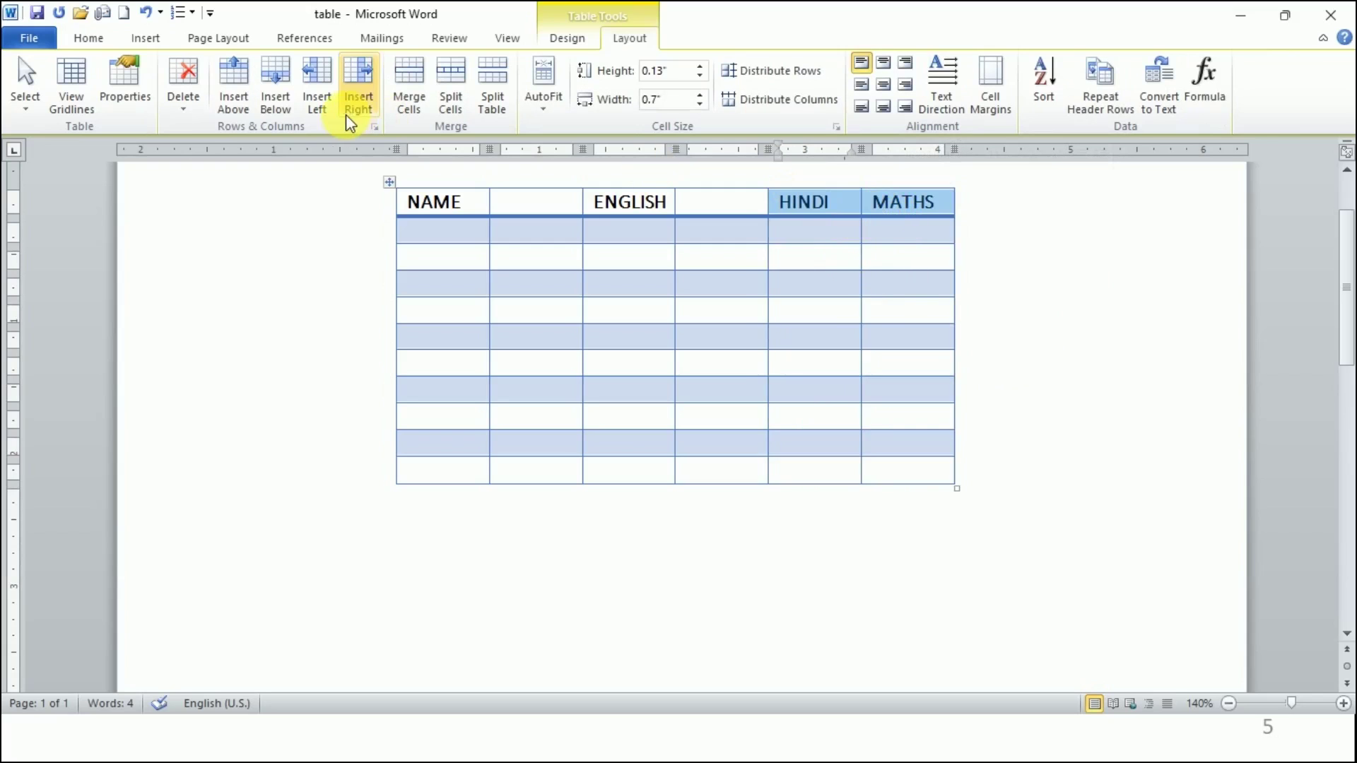
pyautogui.click(183, 106)
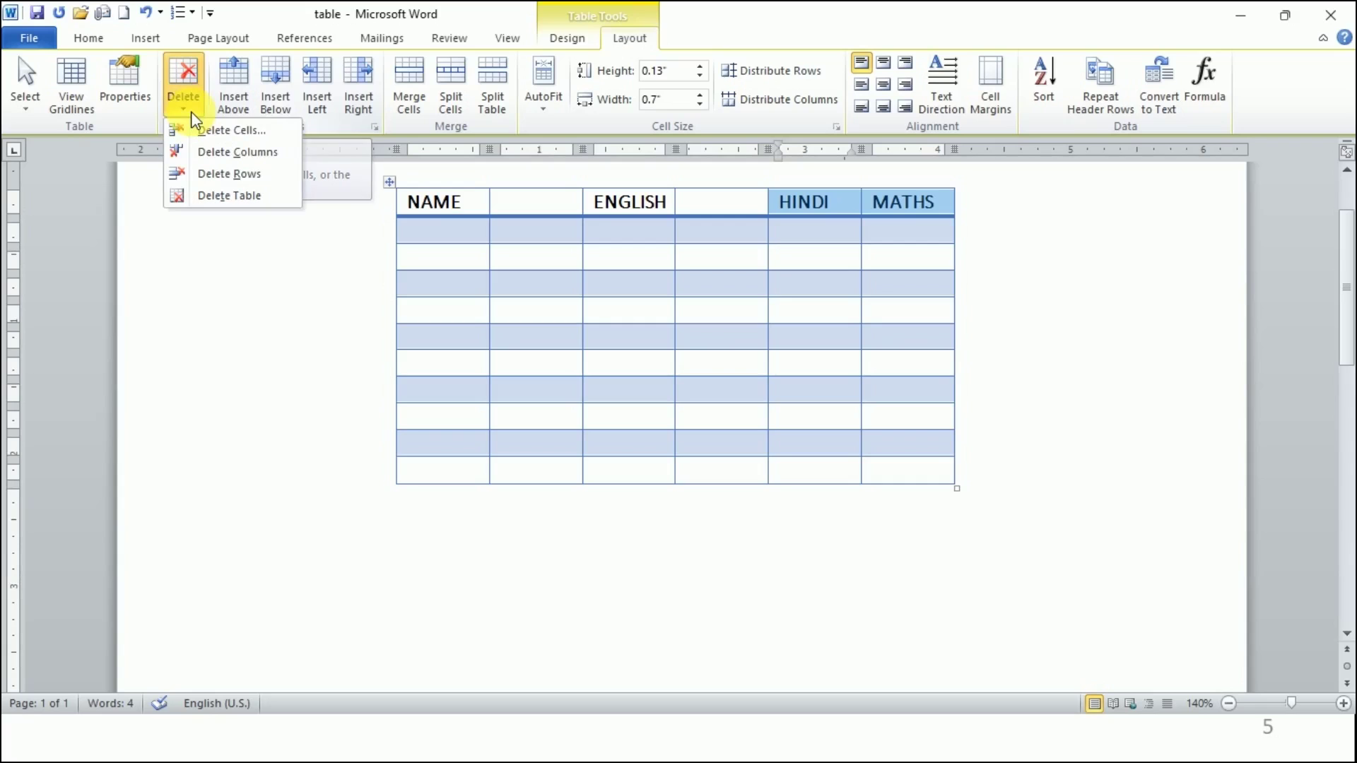
pyautogui.click(209, 163)
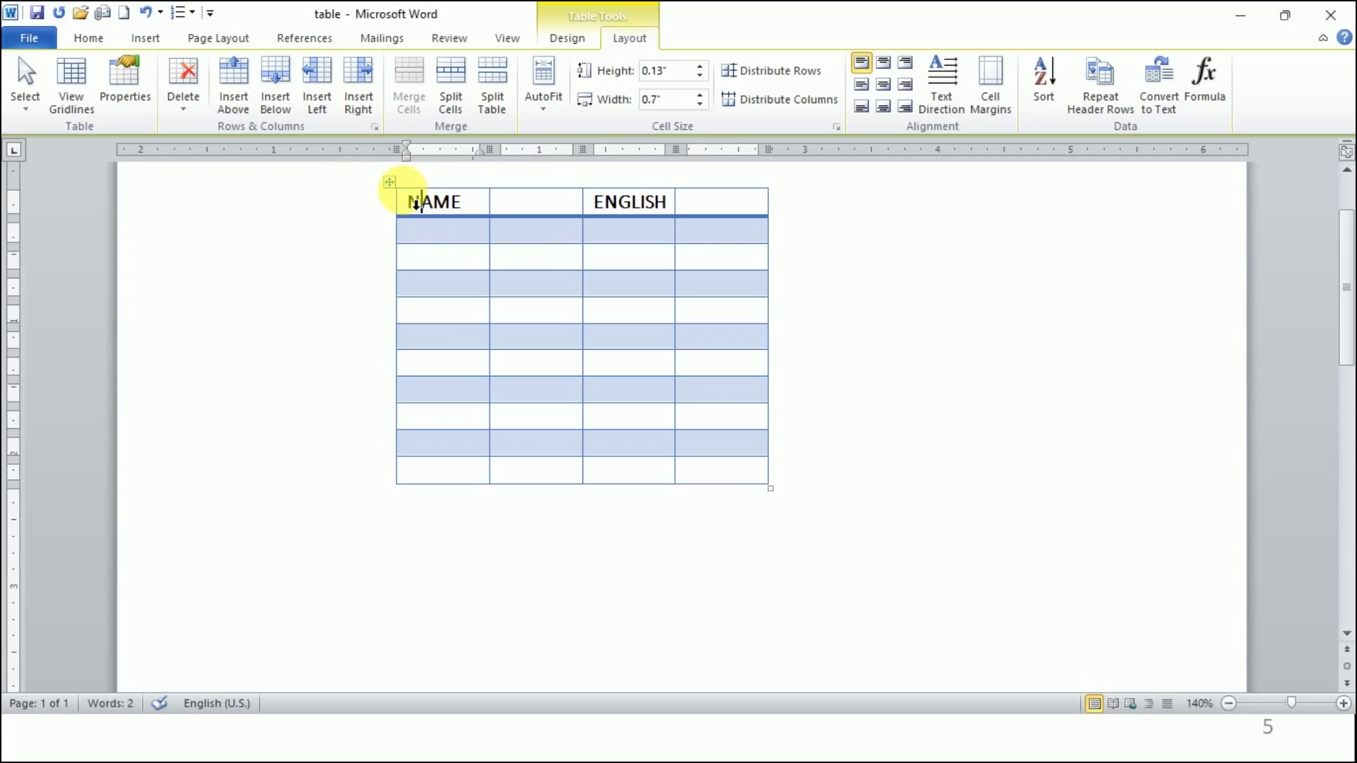
# Select the entire table and delete it with Delete Table.
pyautogui.click(391, 185)
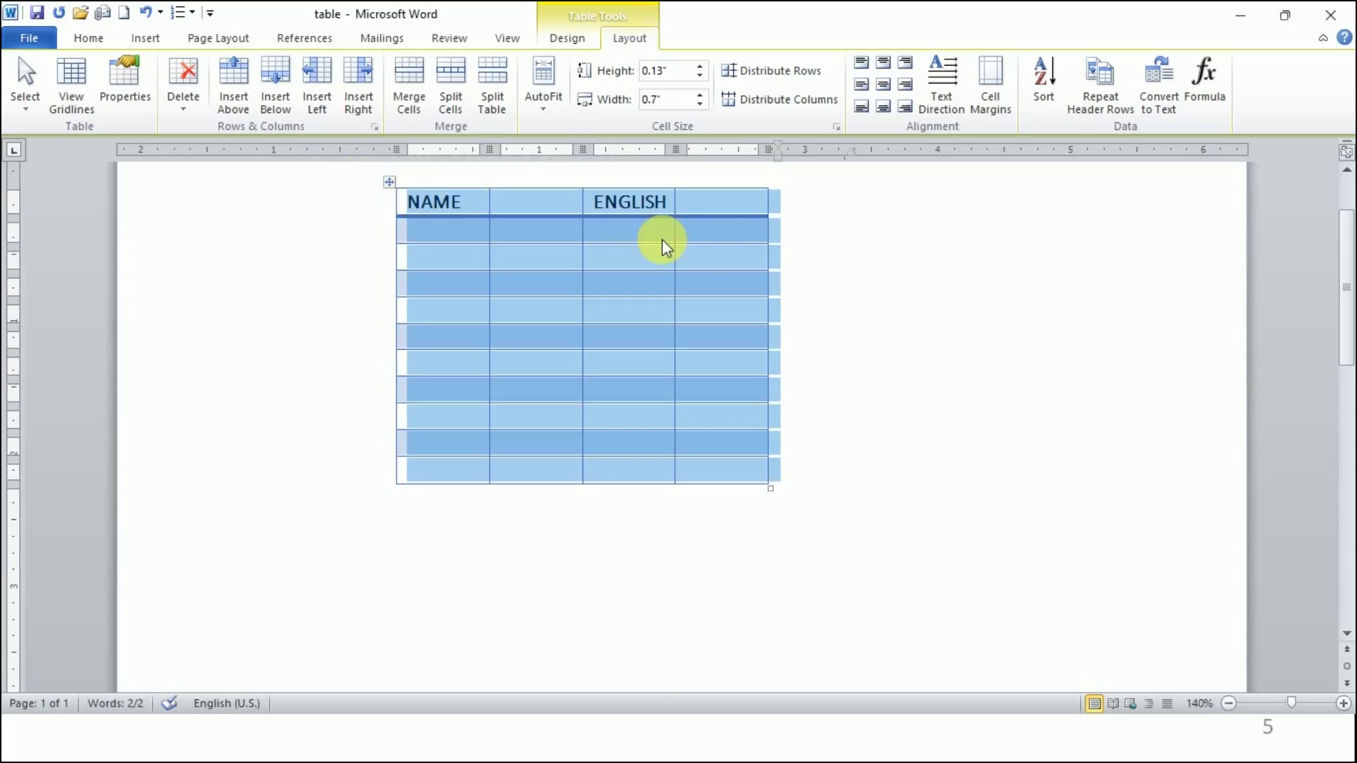
pyautogui.click(185, 107)
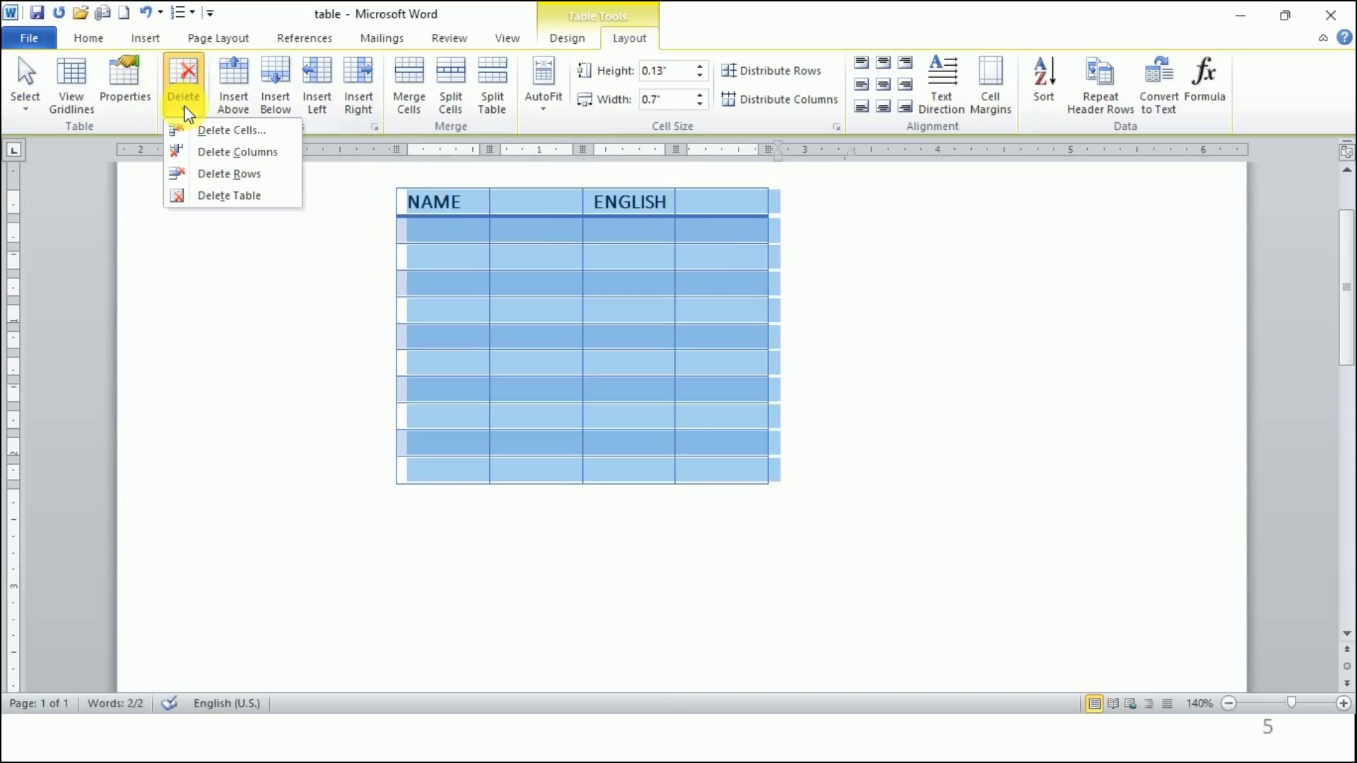
pyautogui.click(205, 194)
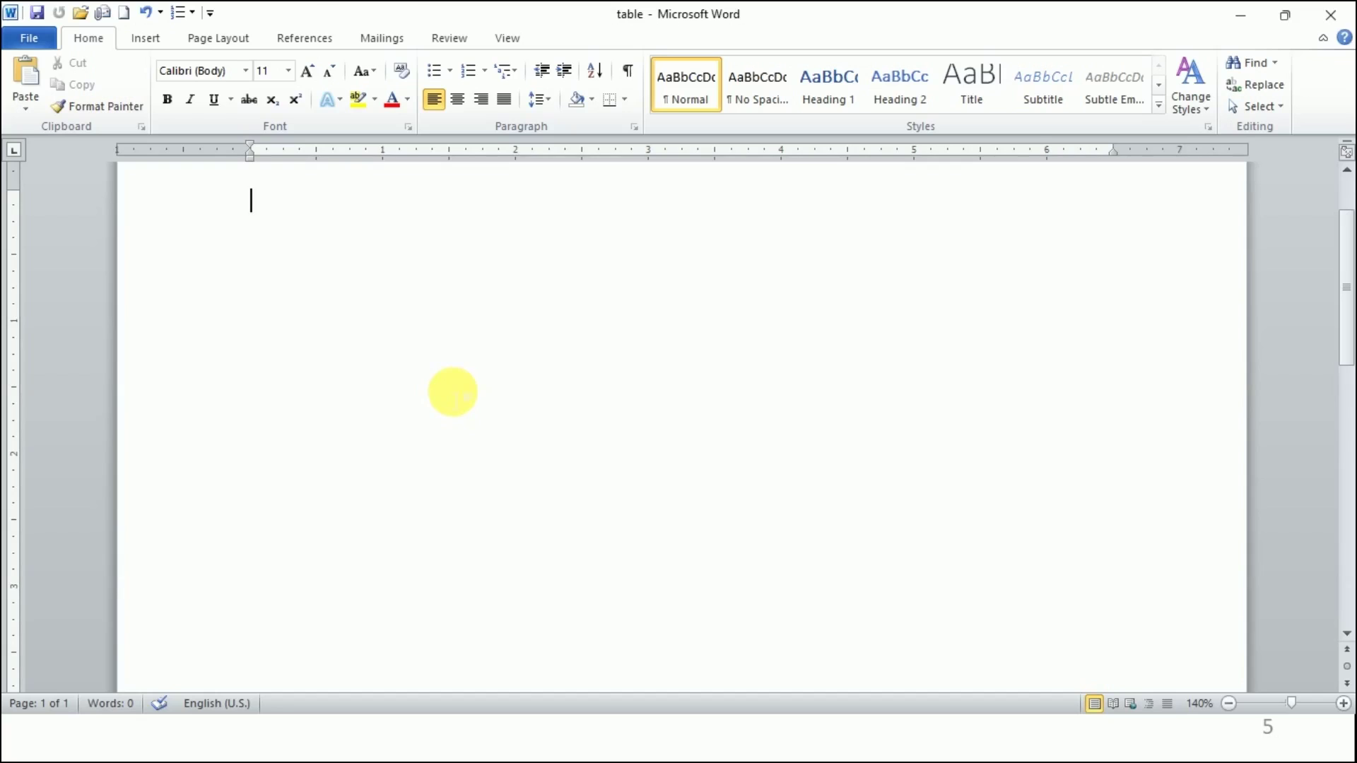
# Undo three times to bring back the seven-column table with HINDI, MATHS and the blank top row.
pyautogui.hotkey('ctrl', 'z')
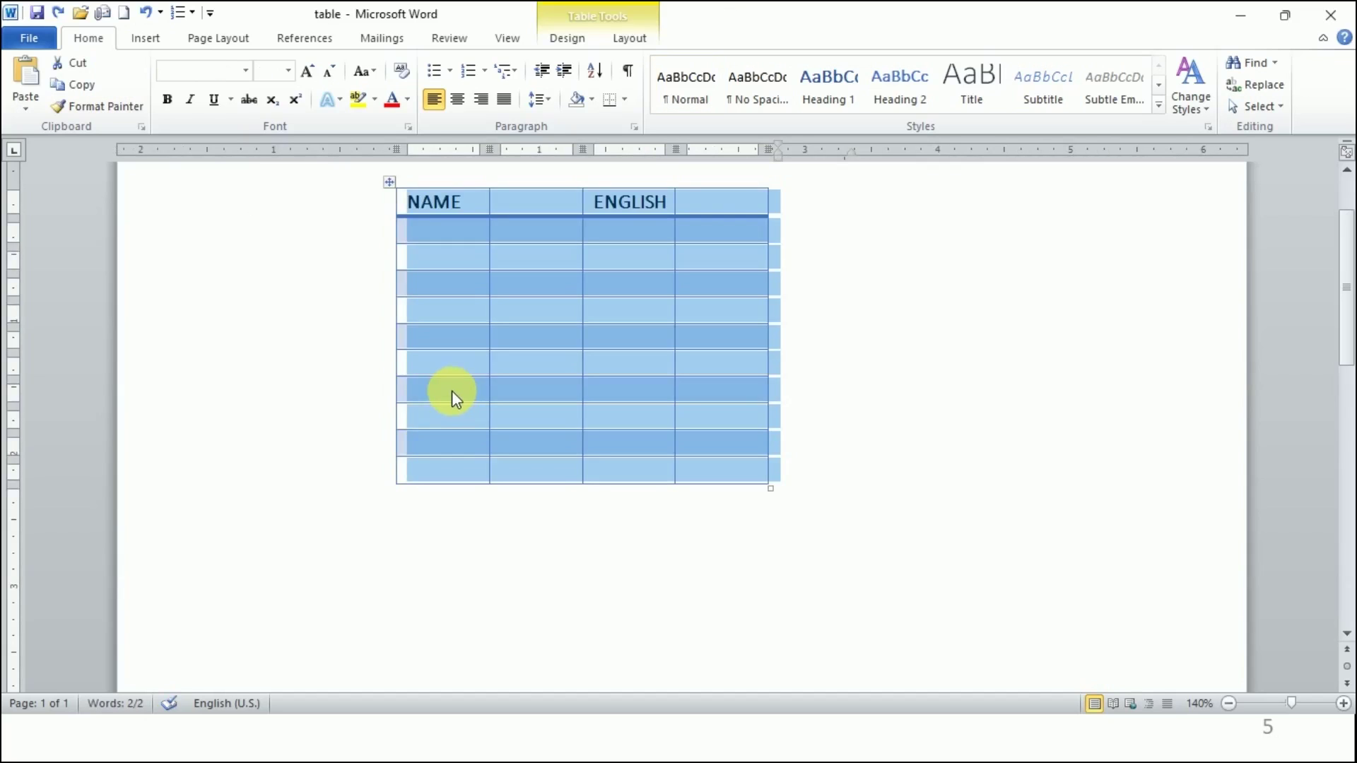
pyautogui.click(851, 453)
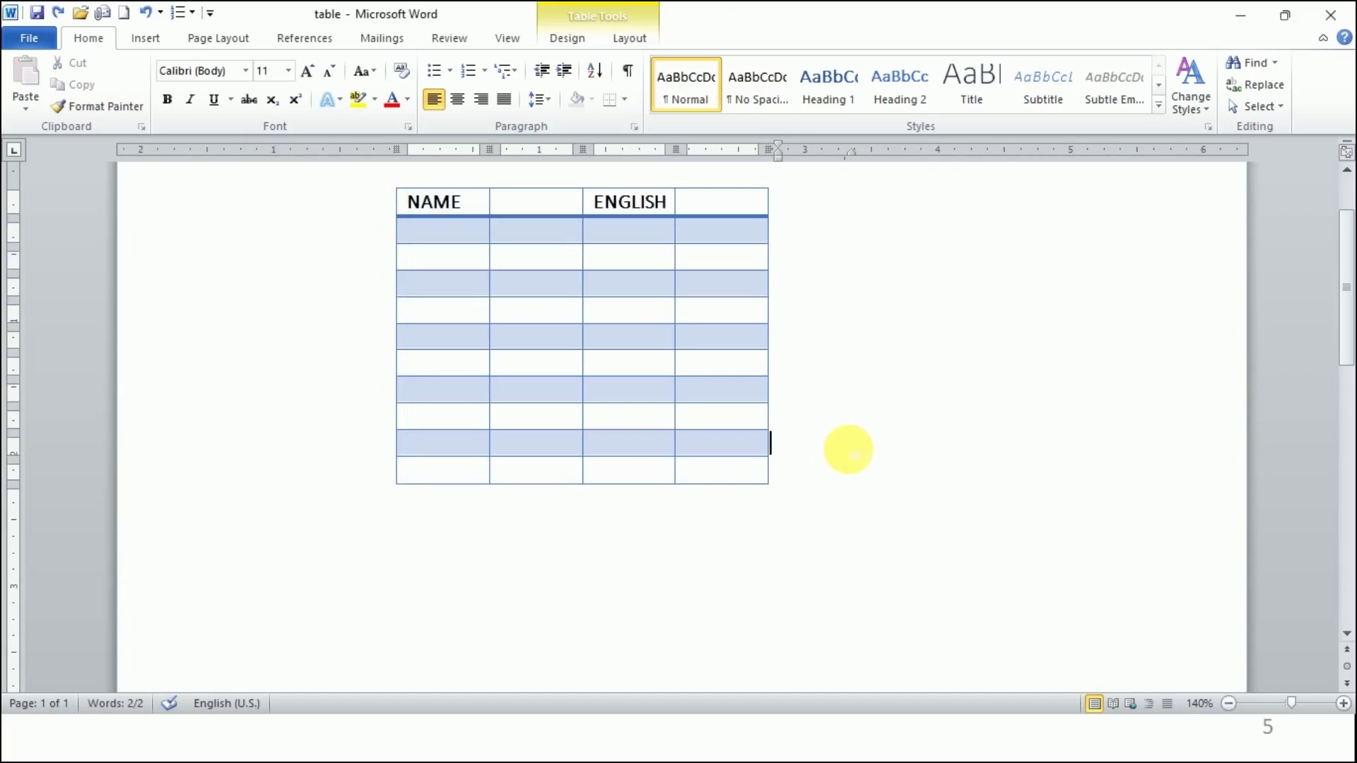
pyautogui.hotkey('ctrl', 'z')
pyautogui.hotkey('ctrl', 'z')
pyautogui.hotkey('ctrl', 'z')
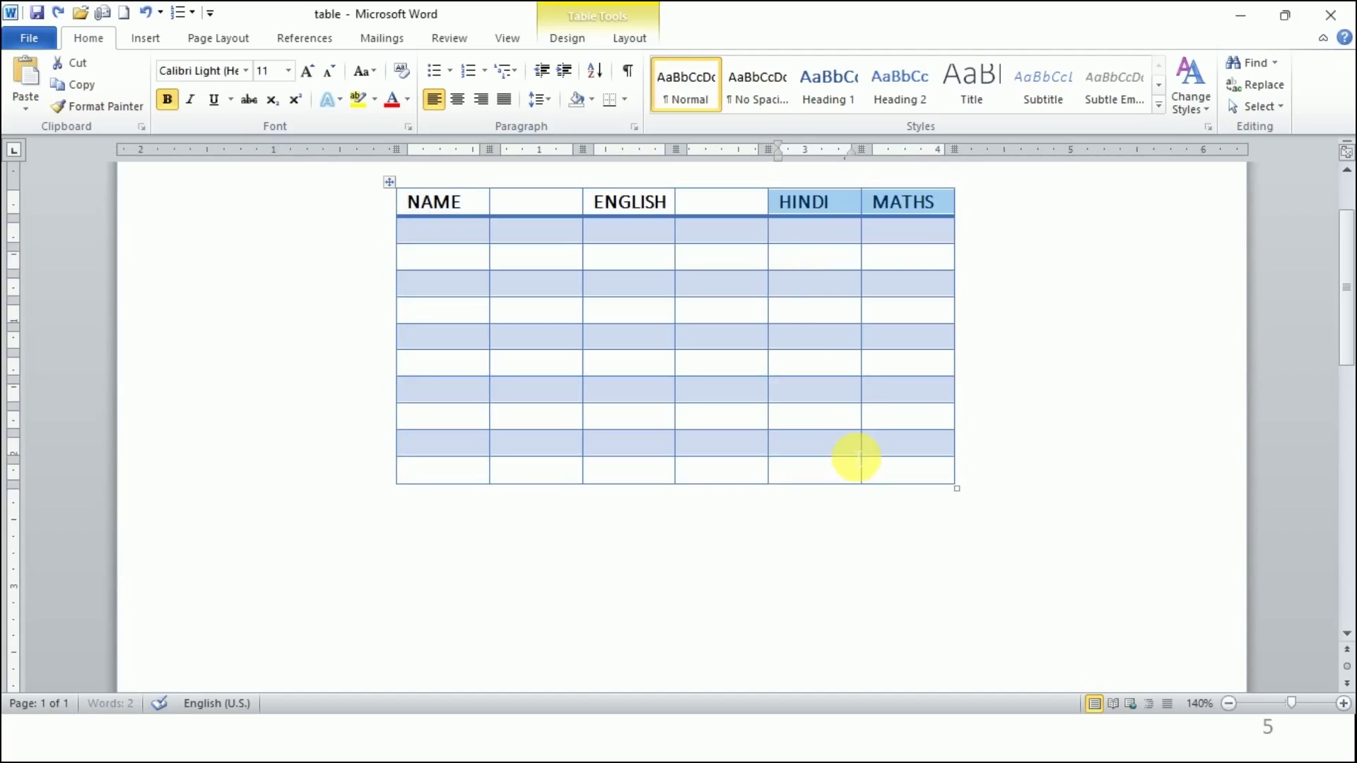
pyautogui.hotkey('ctrl', 'z')
pyautogui.hotkey('ctrl', 'z')
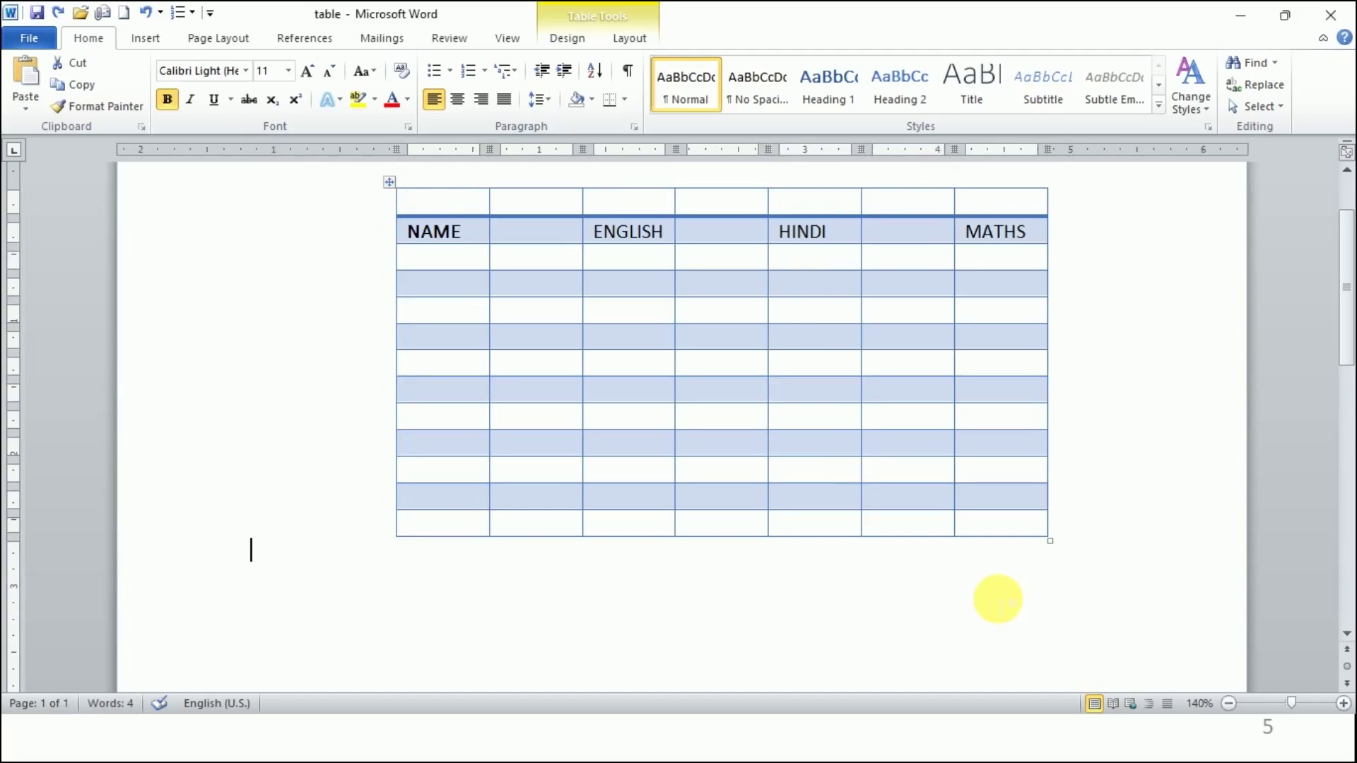